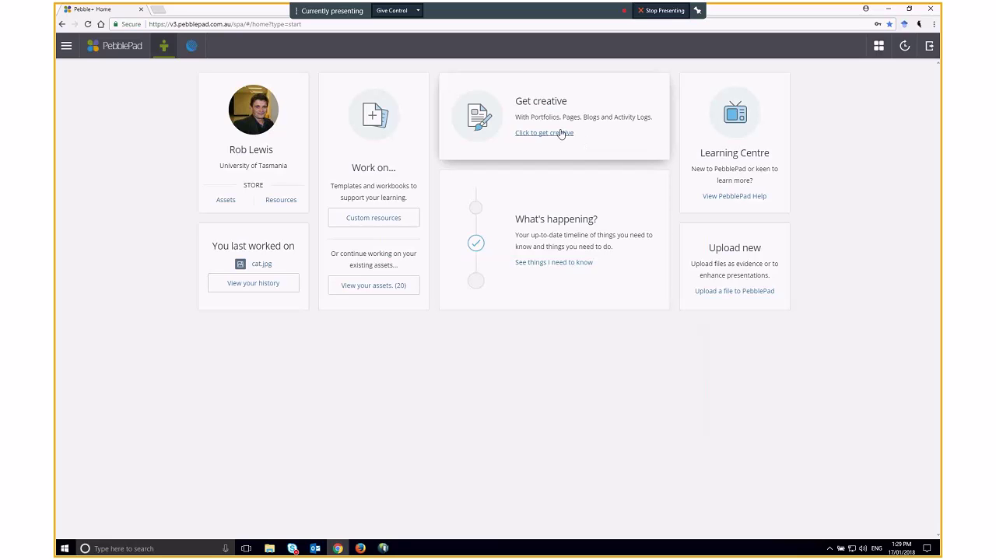
# Start creating a new Page from the Get creative options.
pyautogui.click(536, 134)
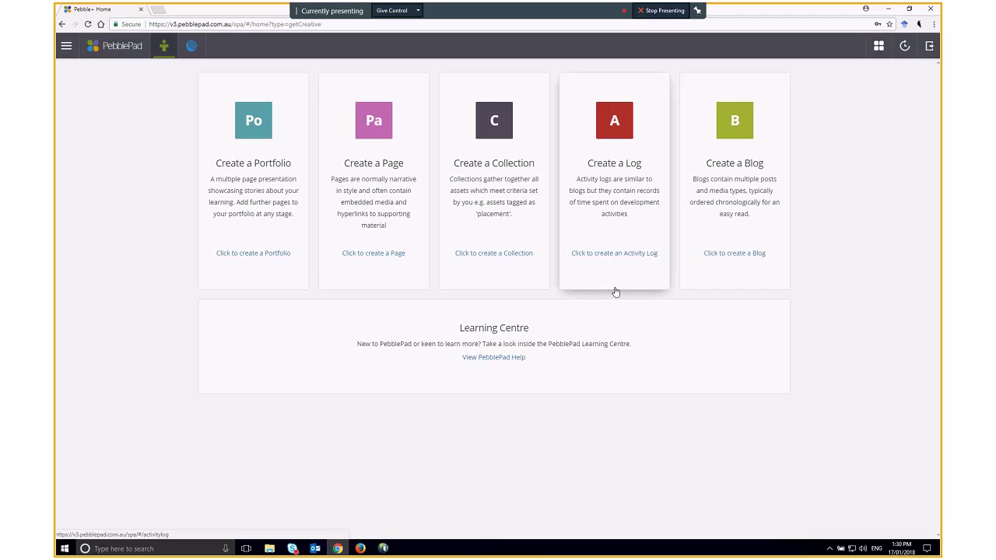
pyautogui.click(382, 254)
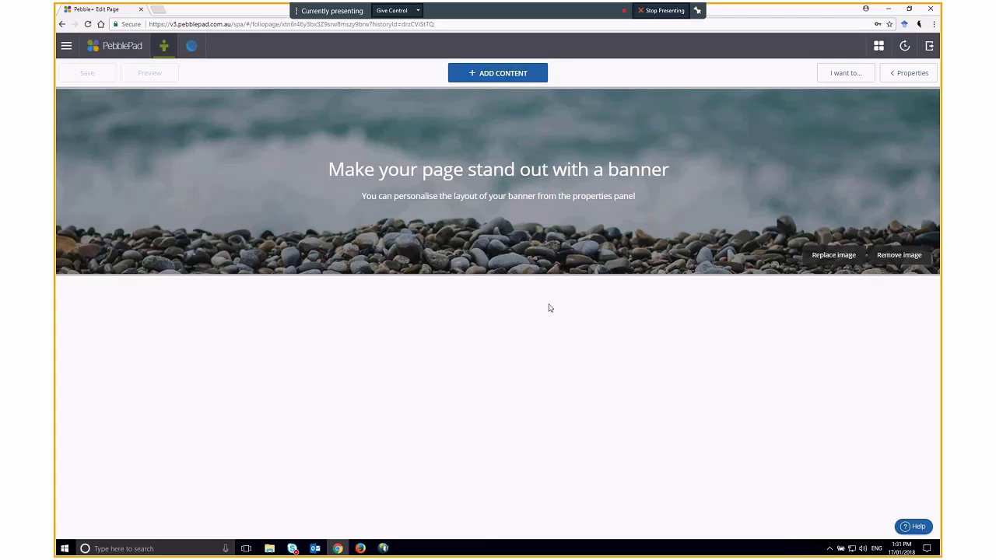
# Review the help on adding content to the page and the available content block types.
pyautogui.click(915, 526)
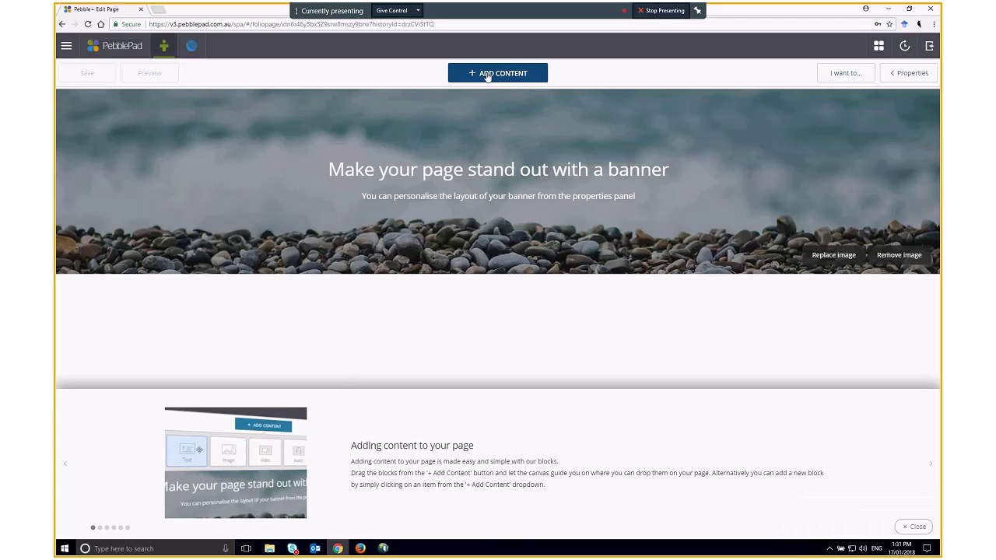
pyautogui.click(912, 526)
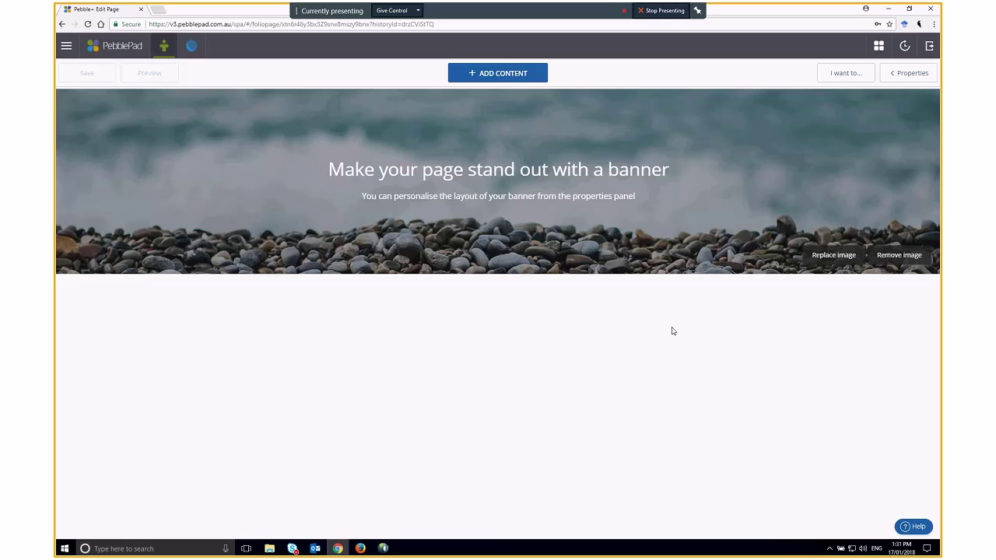
pyautogui.click(496, 75)
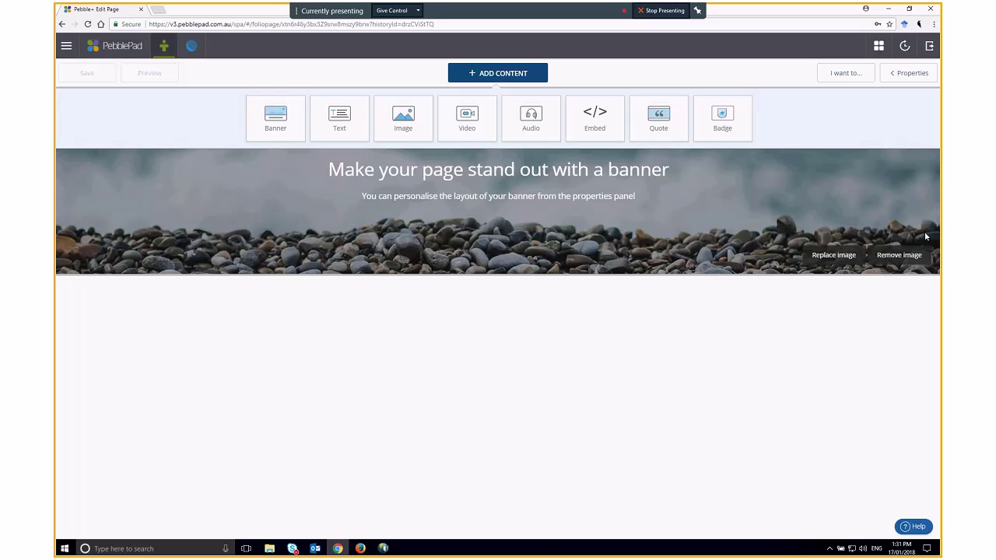
pyautogui.click(507, 78)
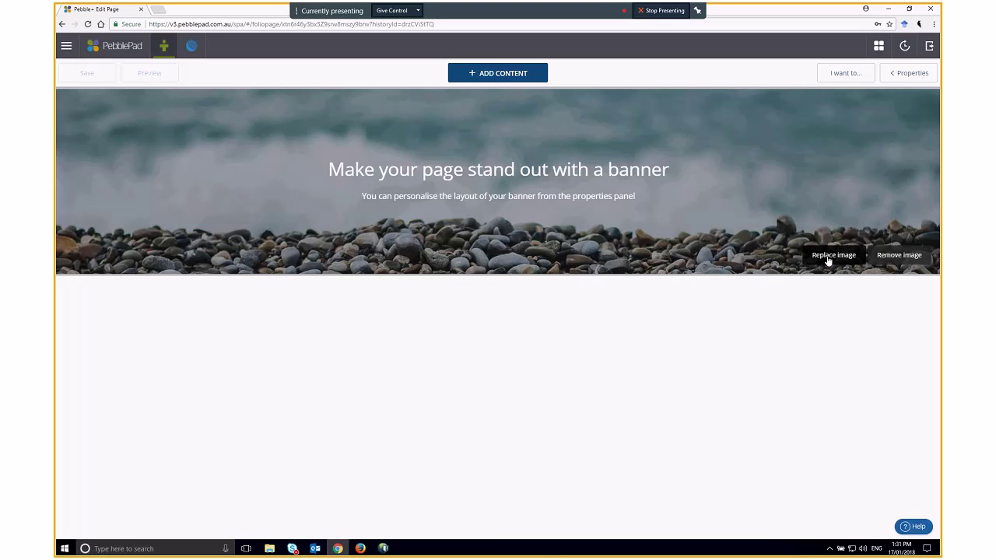
# Replace the page's banner image with the hot-air balloon default banner.
pyautogui.click(831, 255)
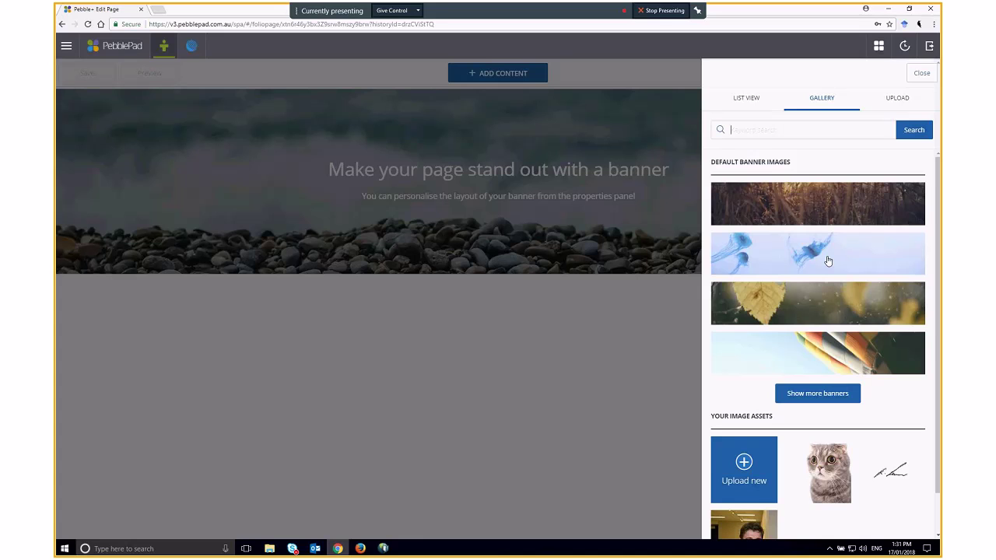
pyautogui.click(807, 353)
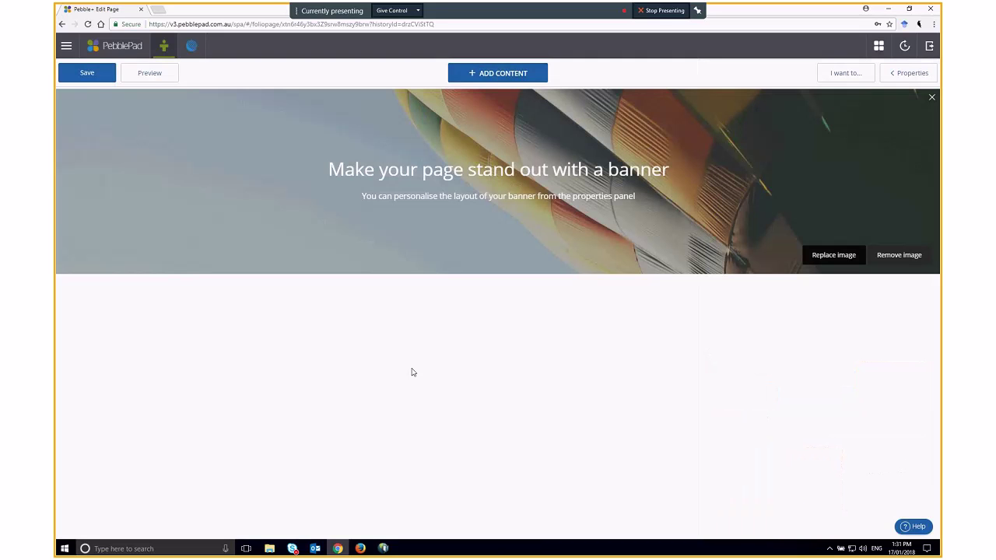
# Add an image block below the banner and fill it with the cat picture from the asset store.
pyautogui.click(490, 78)
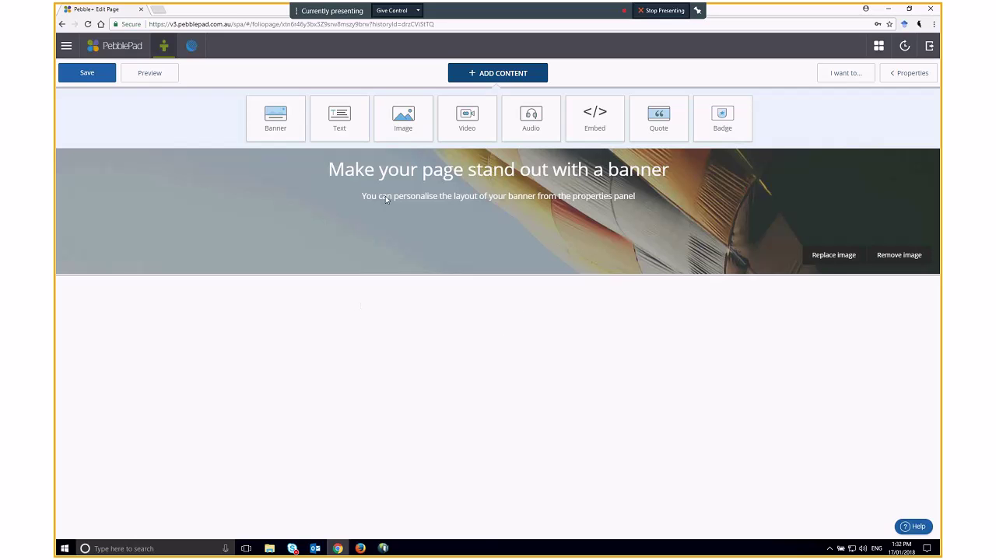
pyautogui.moveTo(402, 126); pyautogui.dragTo(415, 377)
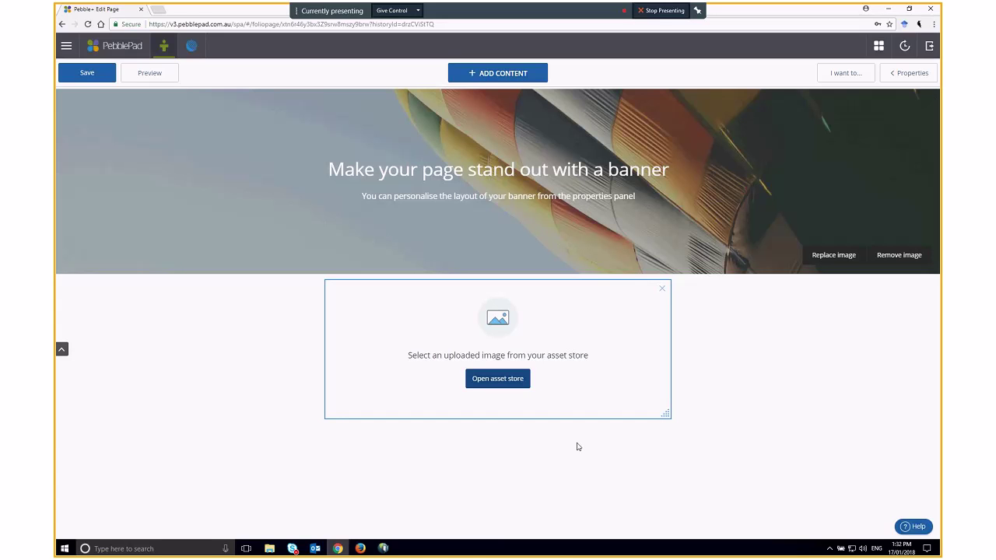
pyautogui.click(502, 381)
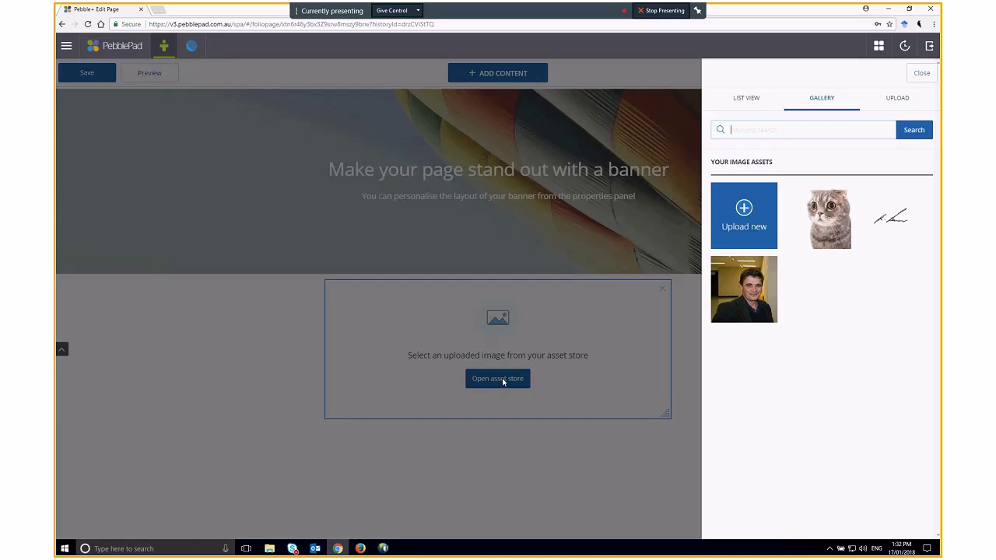
pyautogui.click(830, 233)
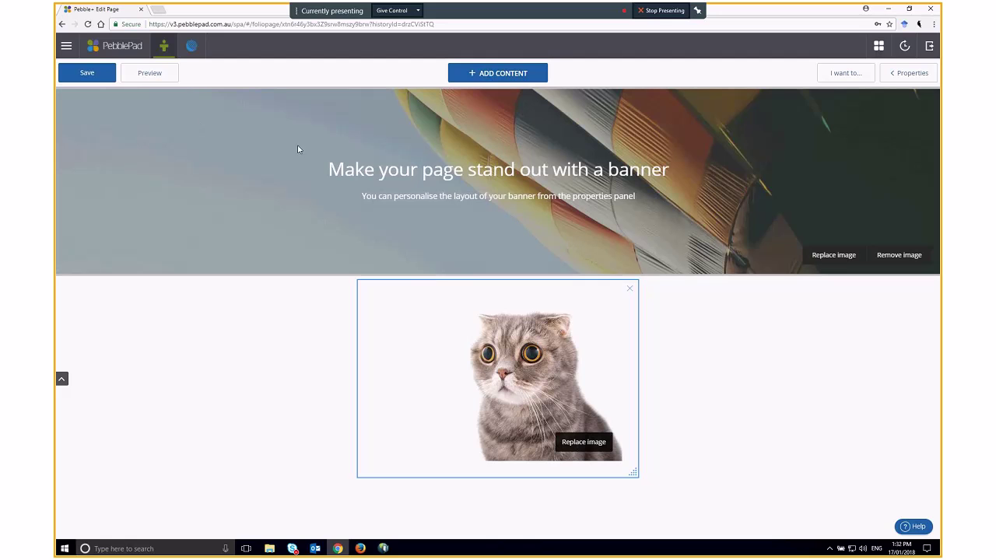
# Save the page with the title "My personal reflection".
pyautogui.click(87, 73)
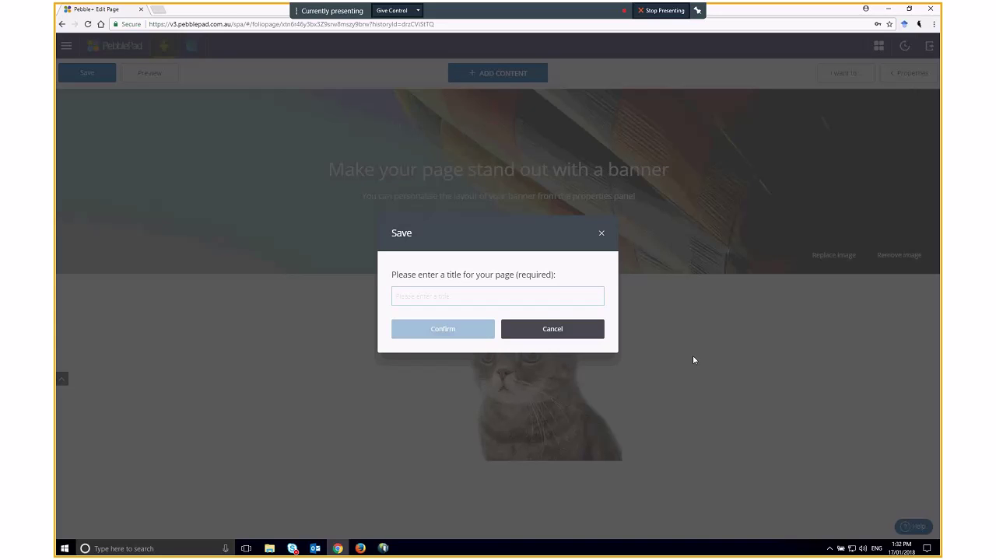
pyautogui.write('My personal reflection')
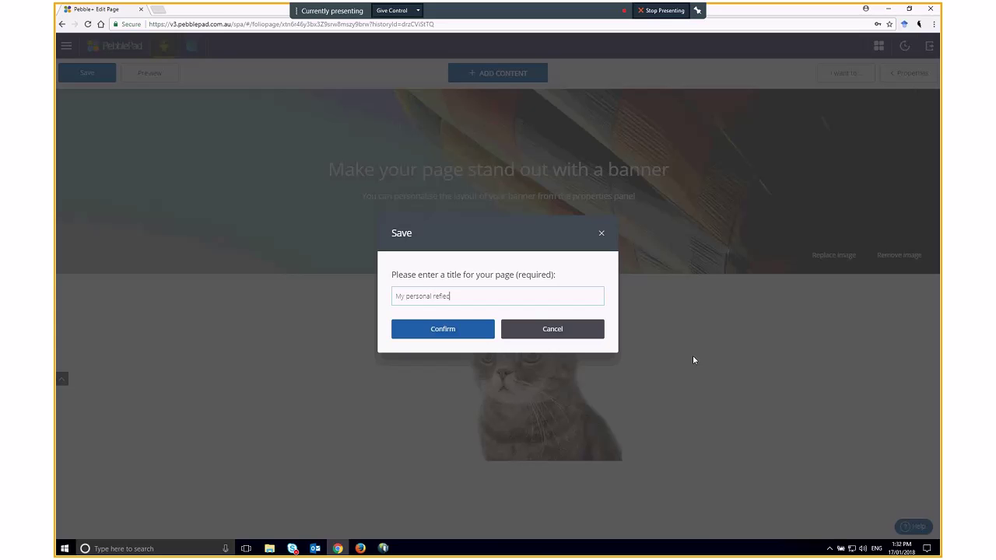
pyautogui.click(432, 336)
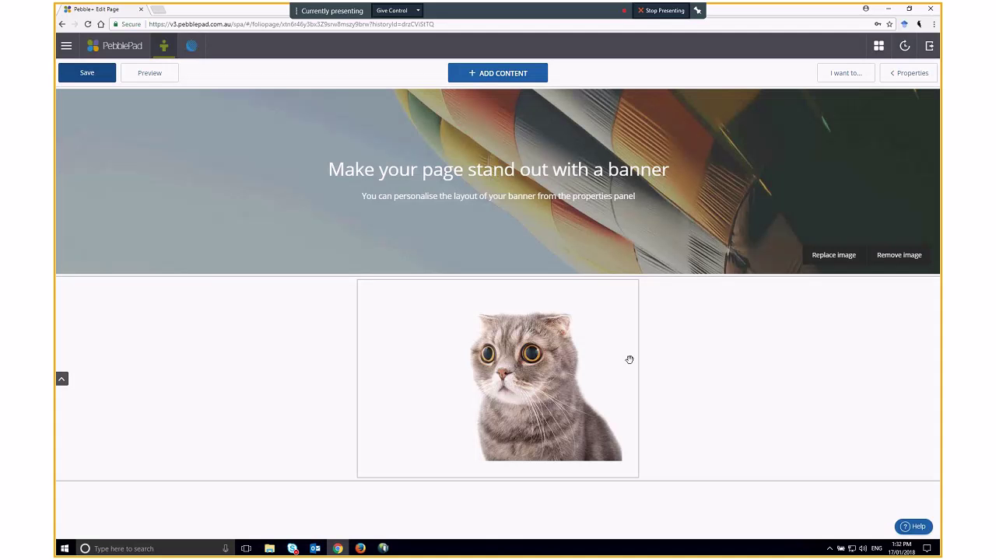
pyautogui.click(75, 81)
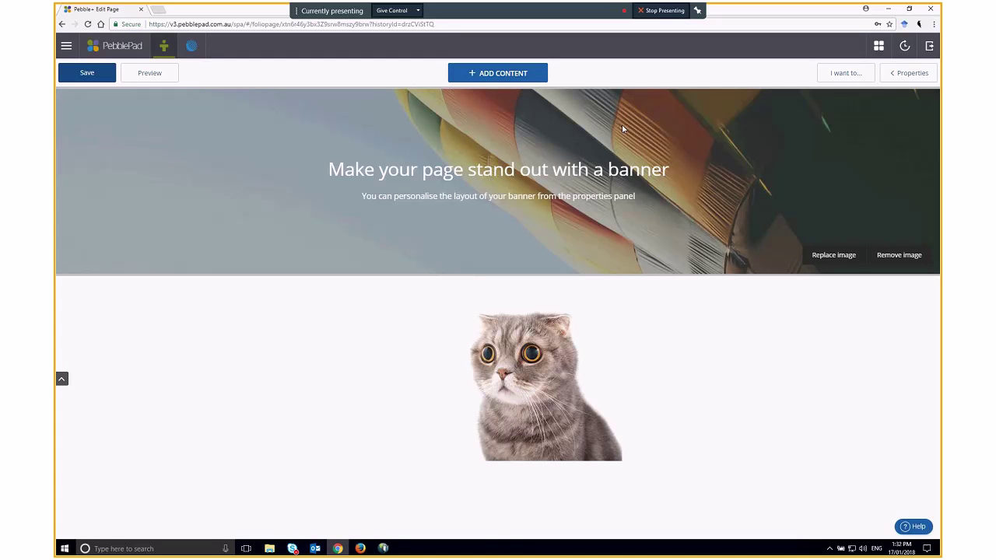
# Add a text block below the cat image reading "Start personal reflections on my cat".
pyautogui.click(537, 78)
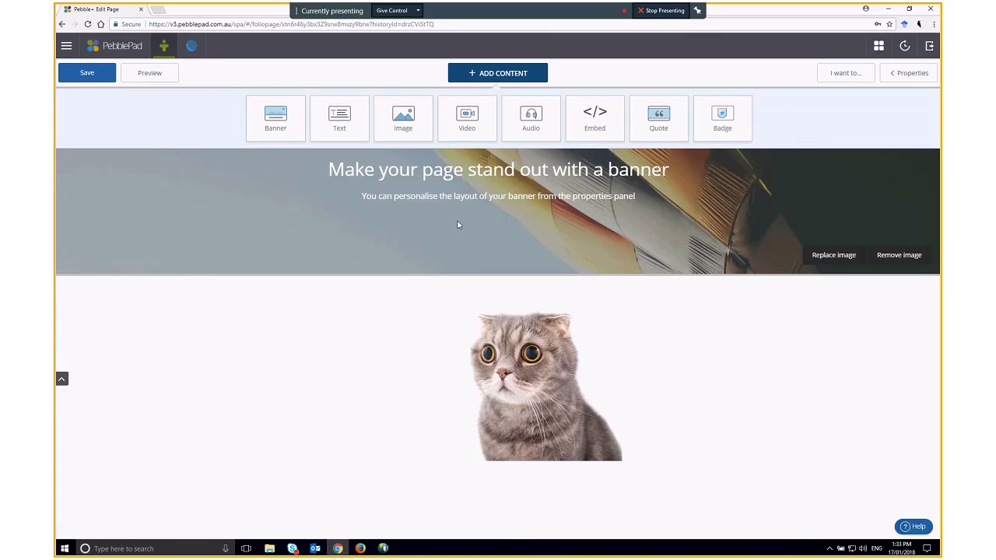
pyautogui.moveTo(339, 117); pyautogui.dragTo(494, 521)
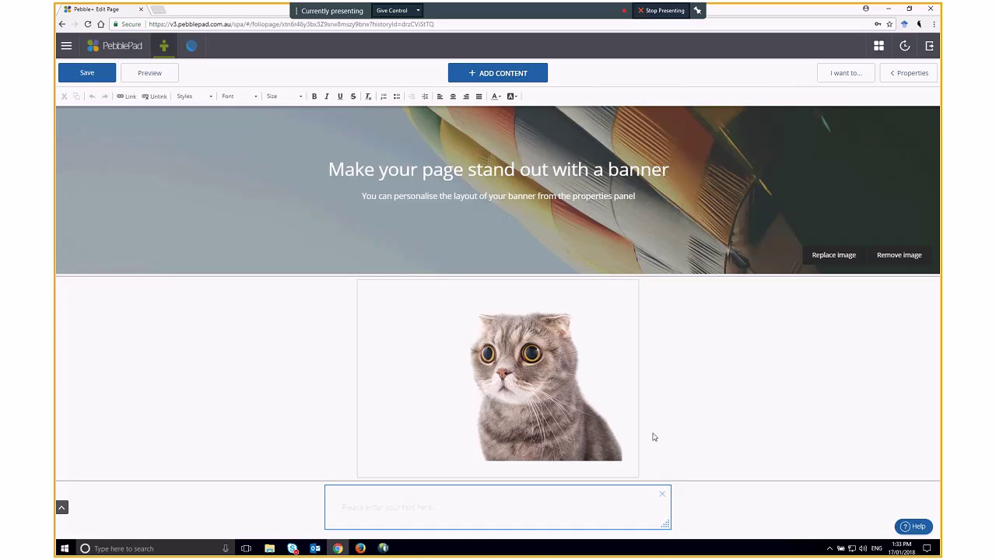
pyautogui.write('Start')
pyautogui.write('personal reflections ')
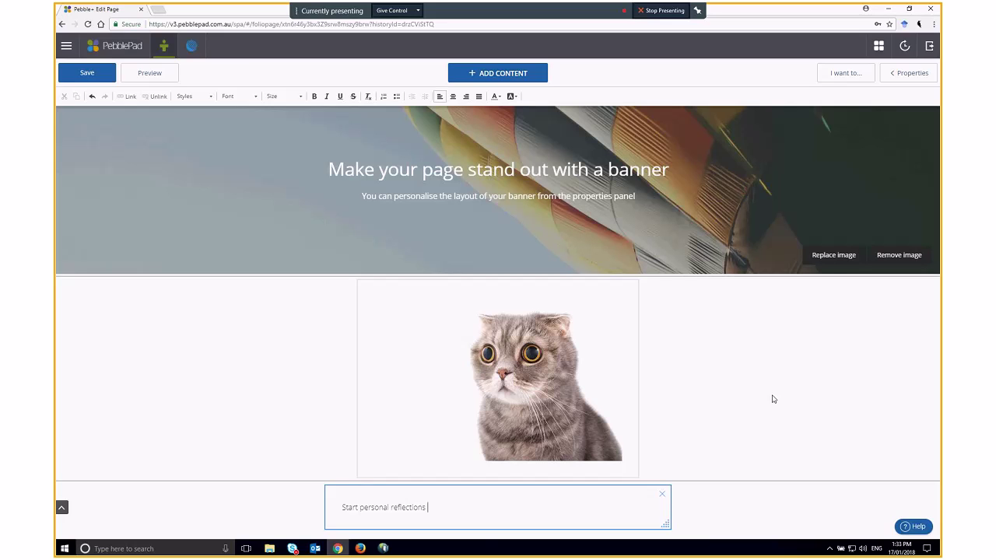
pyautogui.write('on my cat')
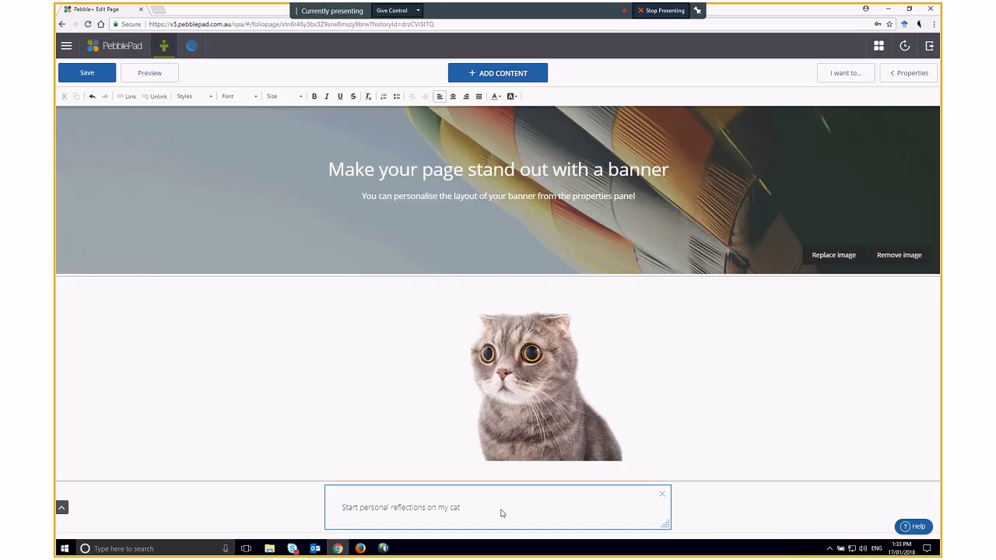
# Make the whole "Start personal reflections on my cat" line bold and set its font to Arial.
pyautogui.moveTo(462, 512); pyautogui.dragTo(342, 507)
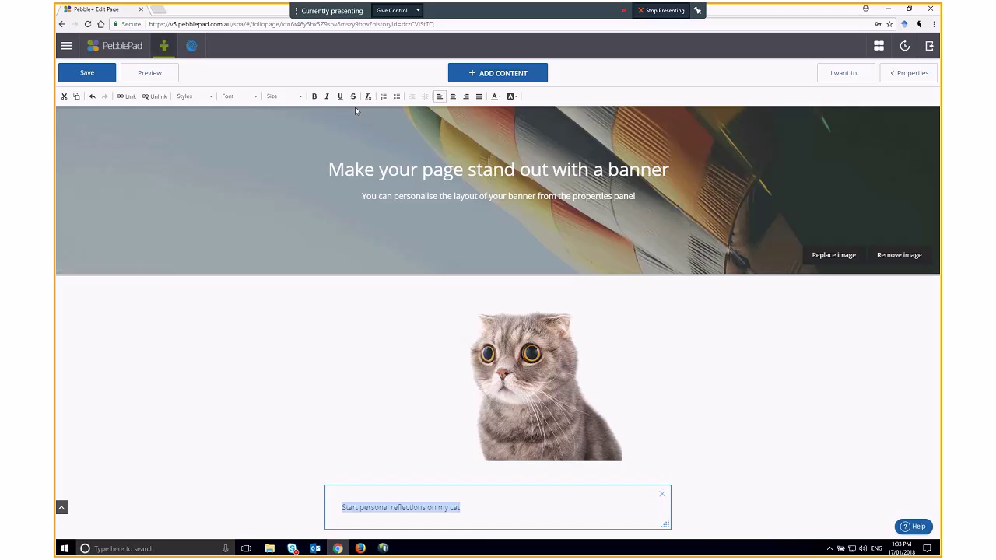
pyautogui.click(314, 96)
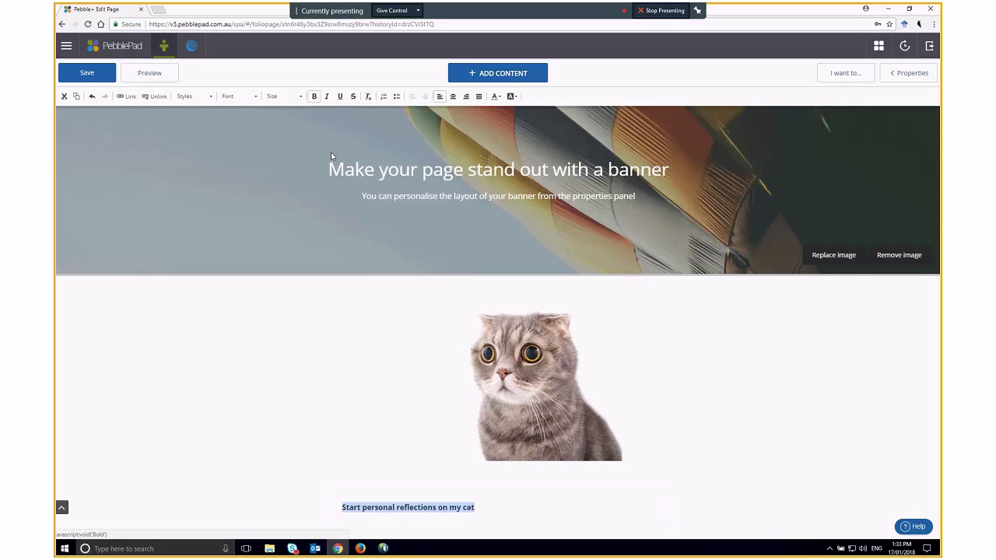
pyautogui.click(257, 97)
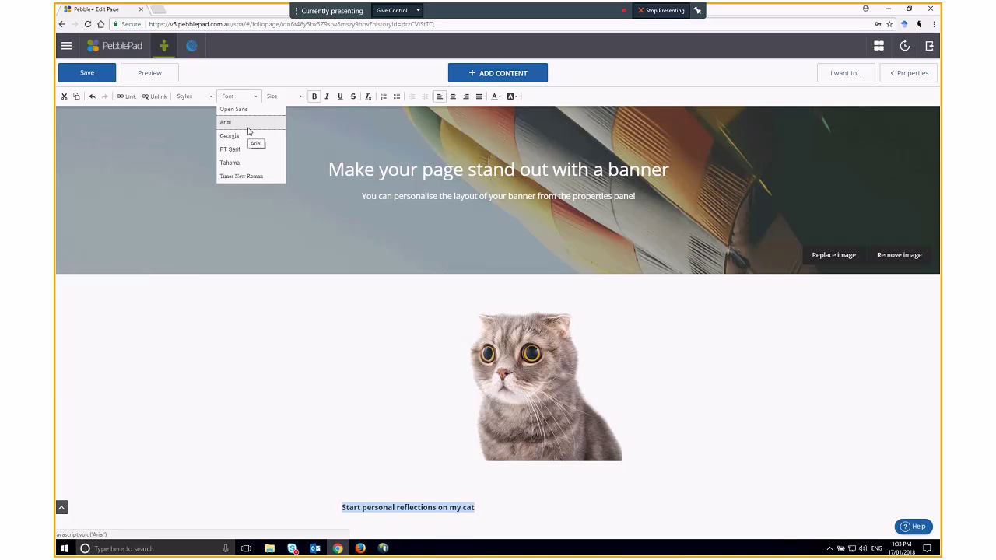
pyautogui.click(249, 123)
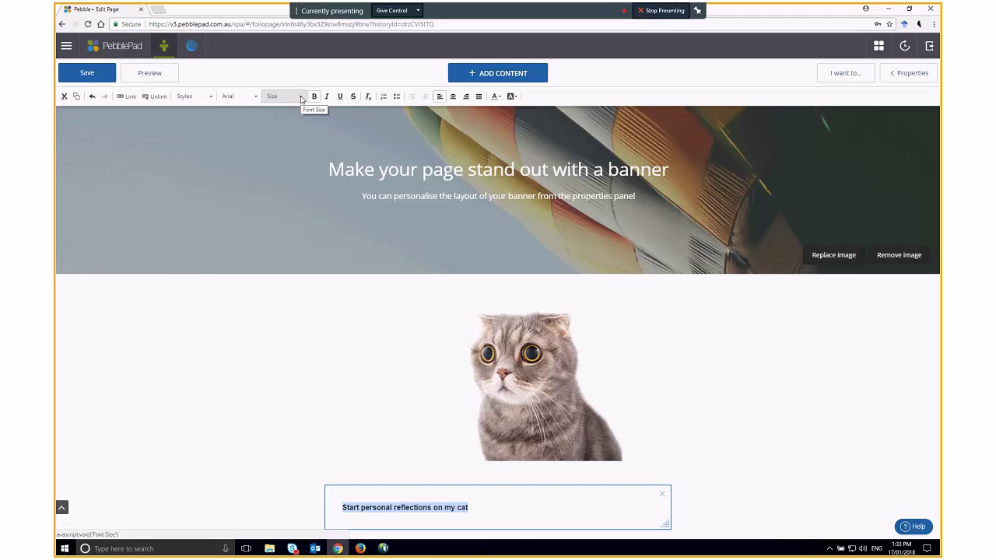
# Set the selected line's font size to 14 and centre it in its text block.
pyautogui.click(301, 97)
pyautogui.click(284, 173)
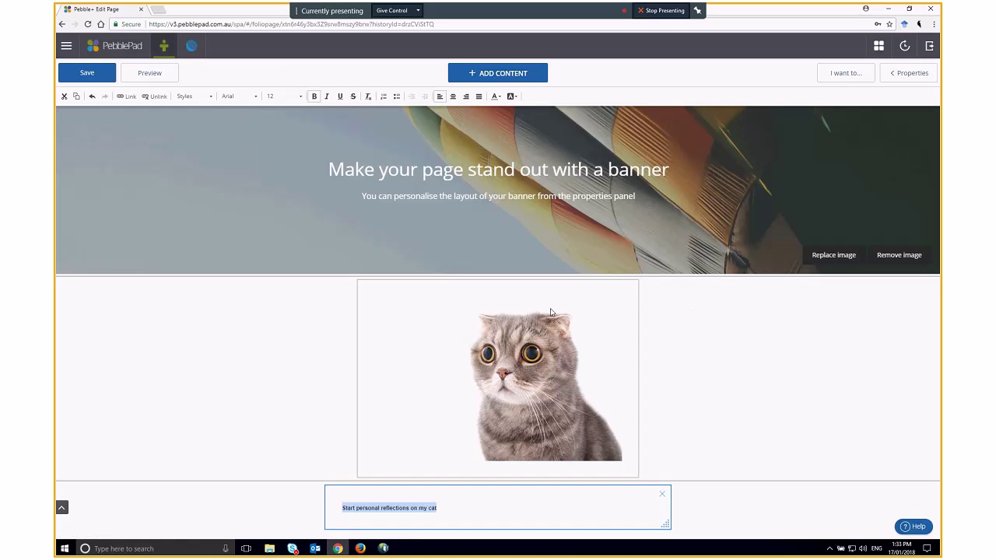
pyautogui.click(276, 96)
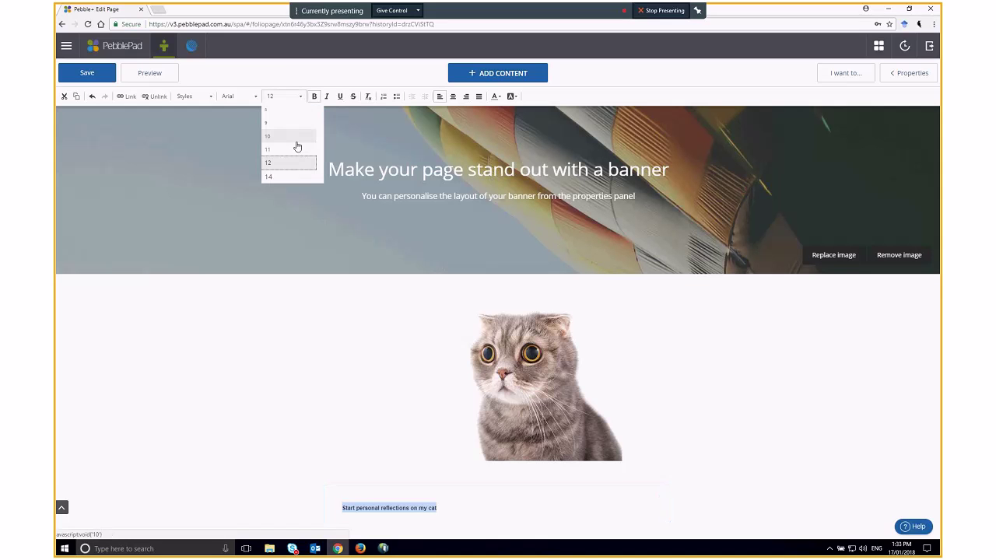
pyautogui.click(290, 178)
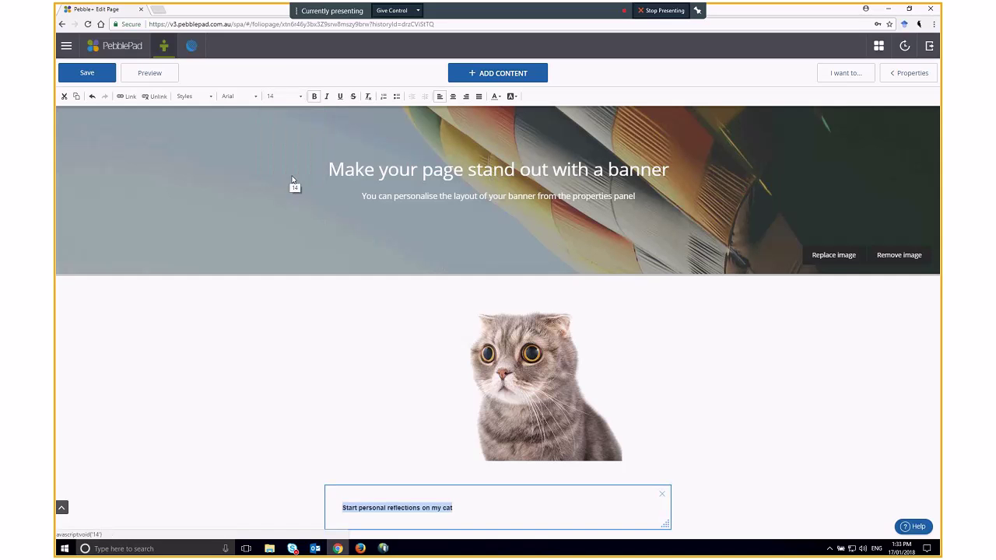
pyautogui.click(452, 97)
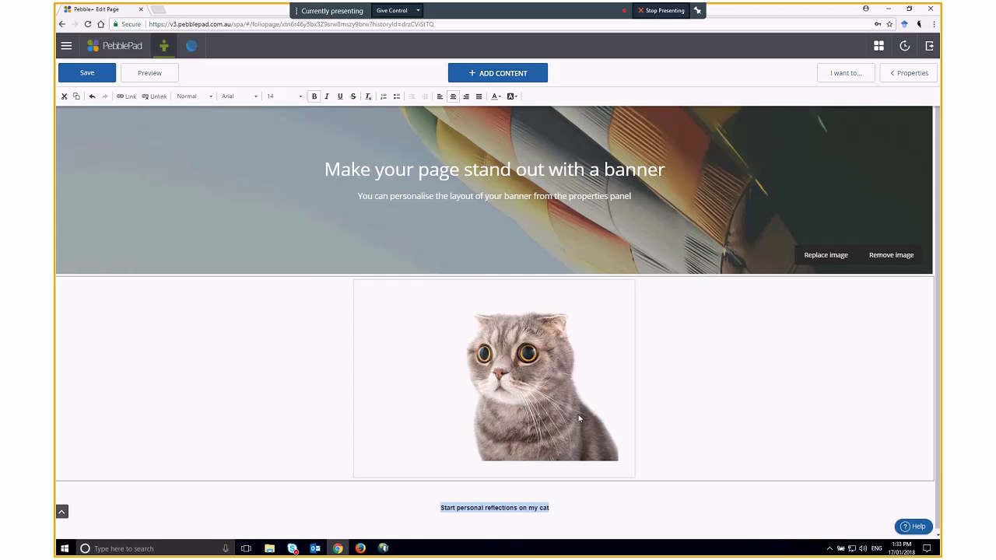
# Change the selected line's font to Times New Roman and its size to 20.
pyautogui.click(243, 97)
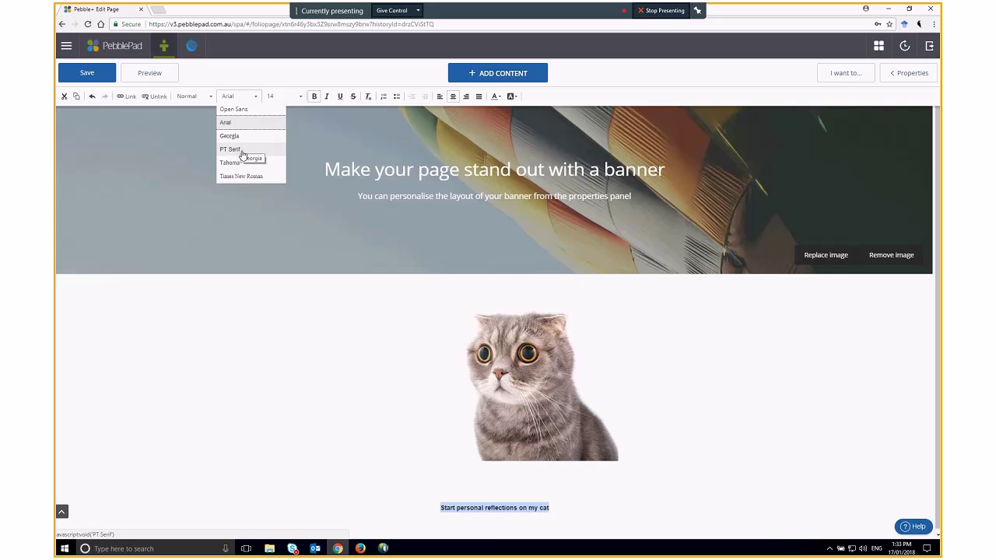
pyautogui.click(246, 176)
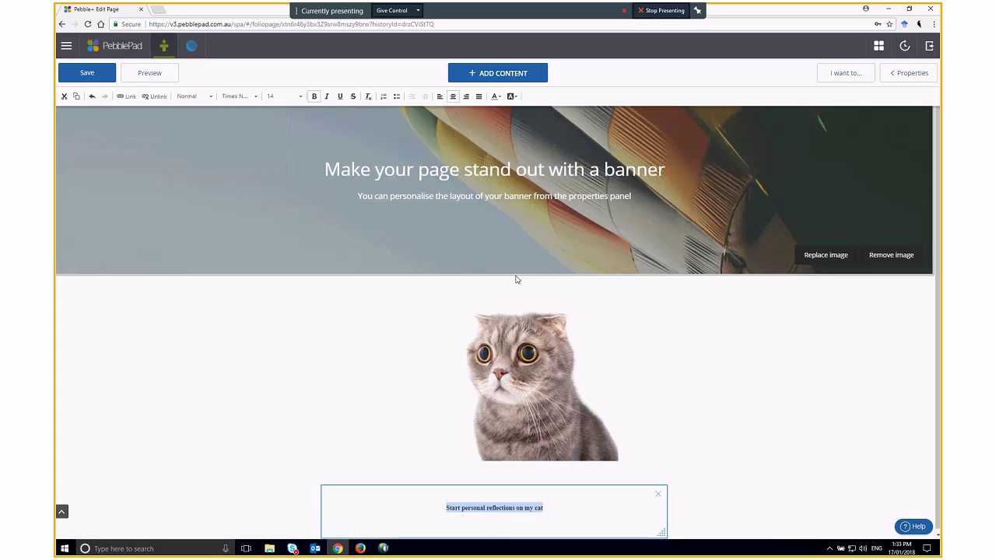
pyautogui.click(299, 97)
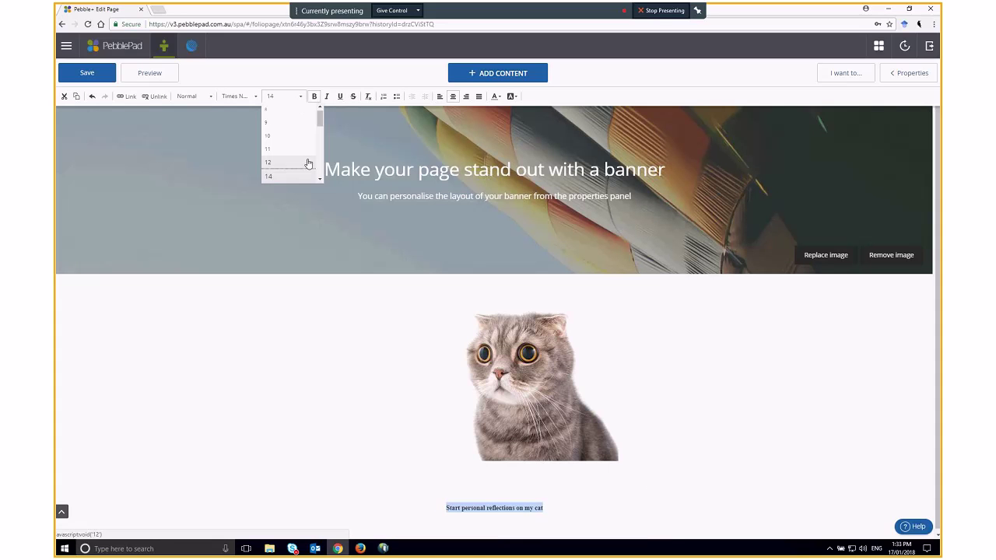
pyautogui.scroll(-2, 302, 140)
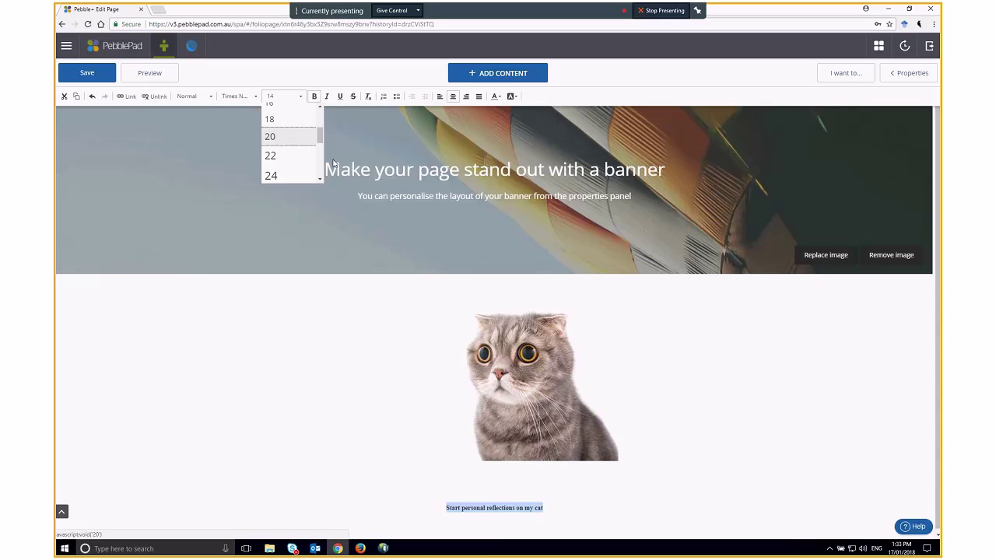
pyautogui.click(302, 140)
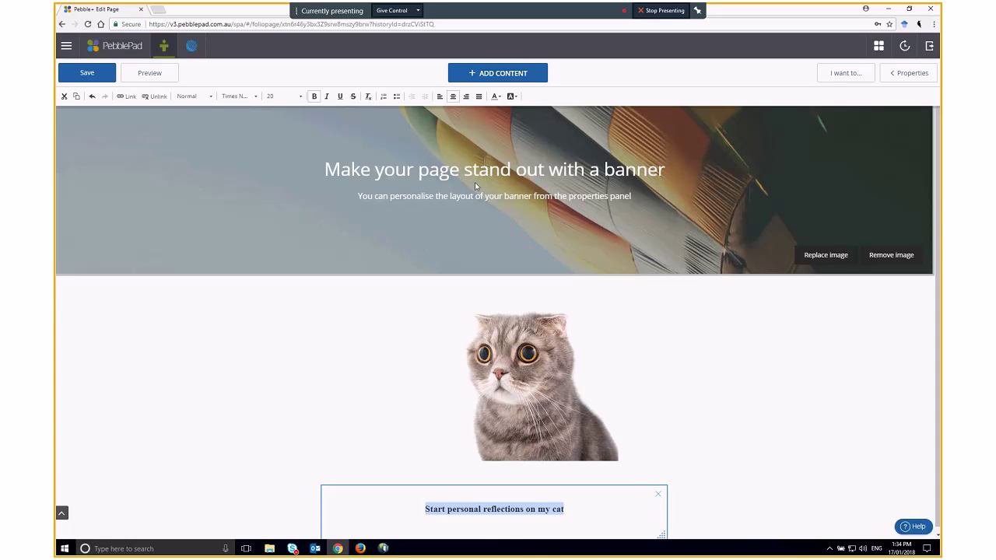
pyautogui.click(513, 74)
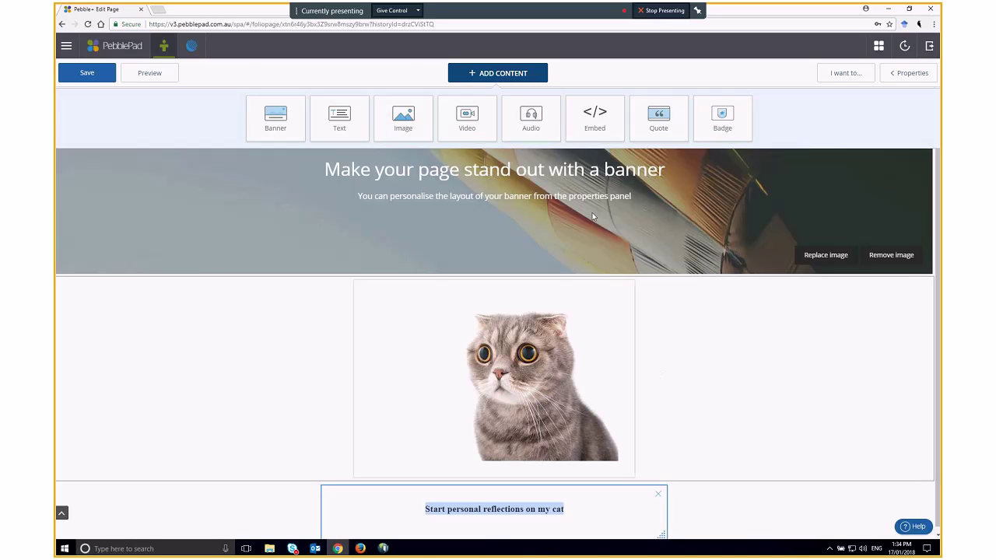
pyautogui.click(664, 376)
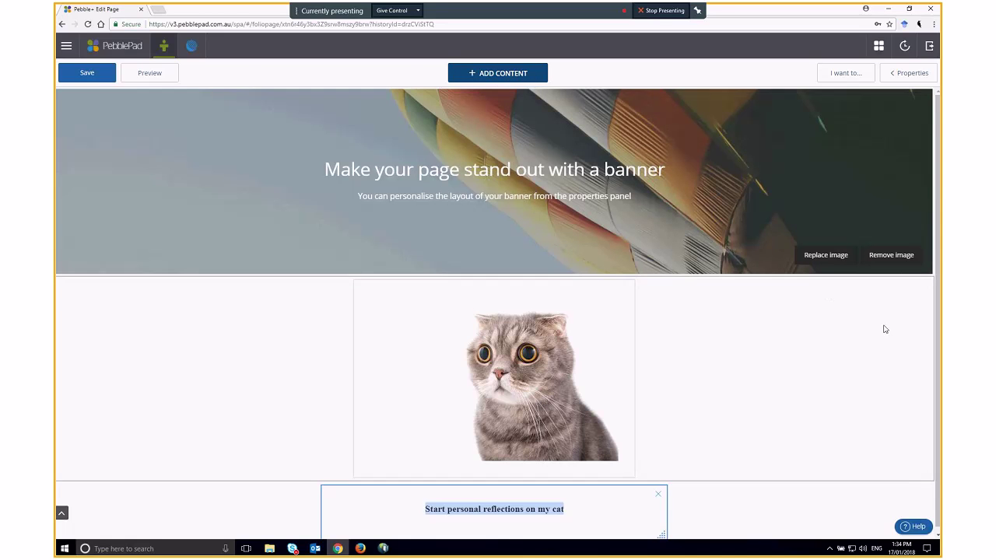
# Give the "Start personal reflections on my cat" text block a light green background colour and look over its other block properties.
pyautogui.click(906, 74)
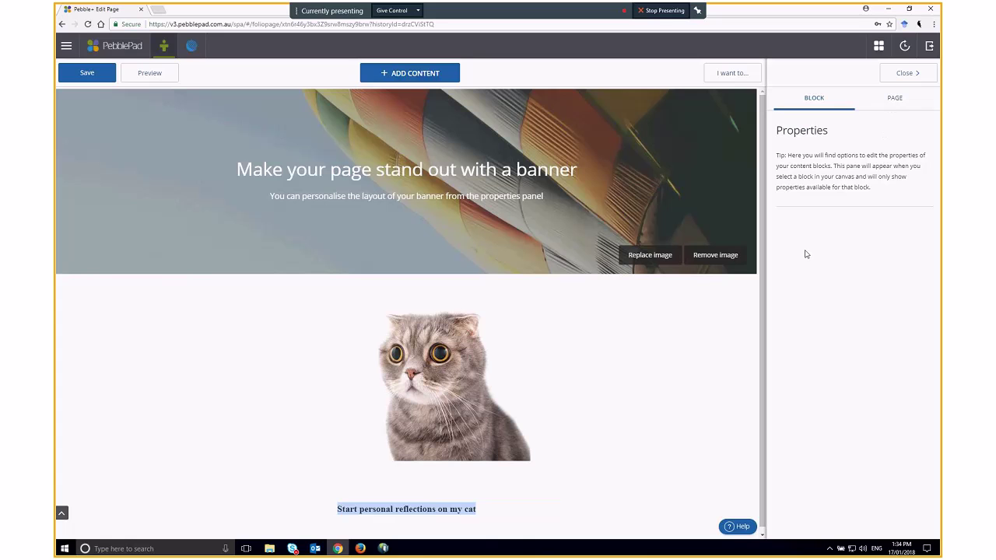
pyautogui.click(498, 514)
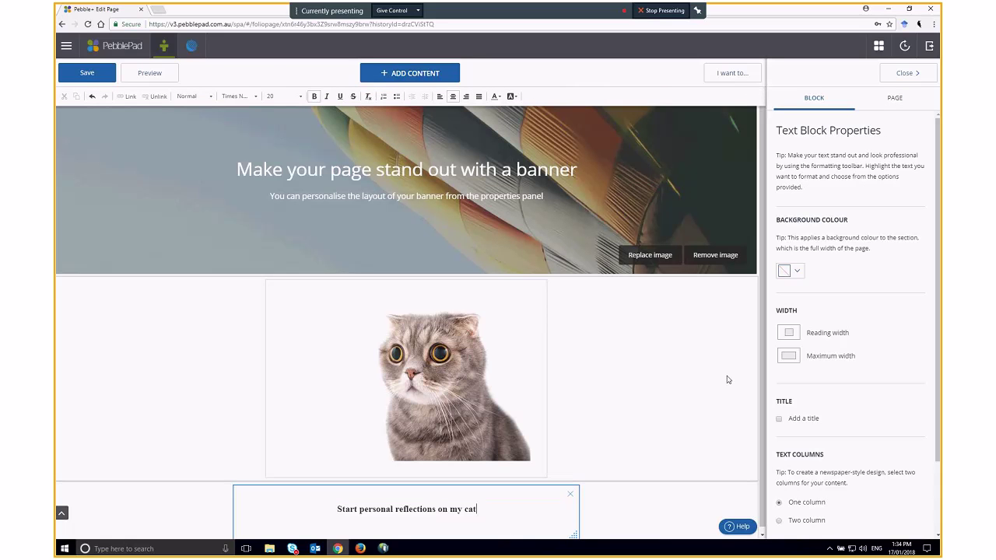
pyautogui.click(791, 271)
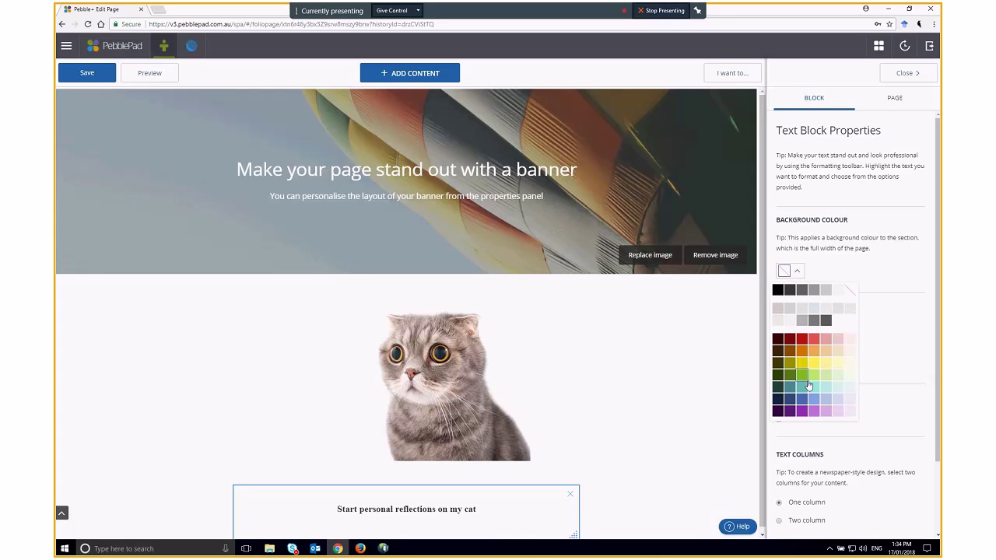
pyautogui.click(824, 375)
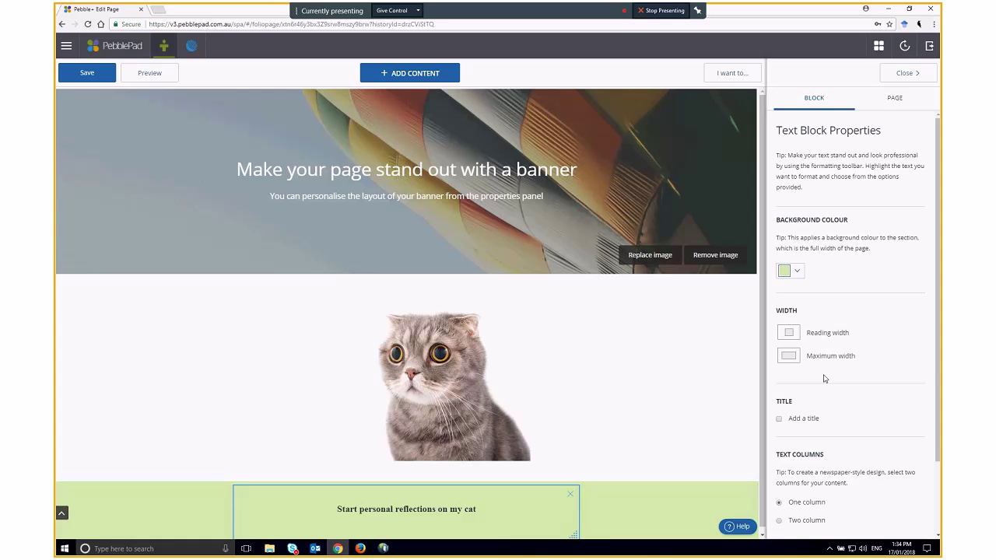
pyautogui.scroll(-2, 896, 377)
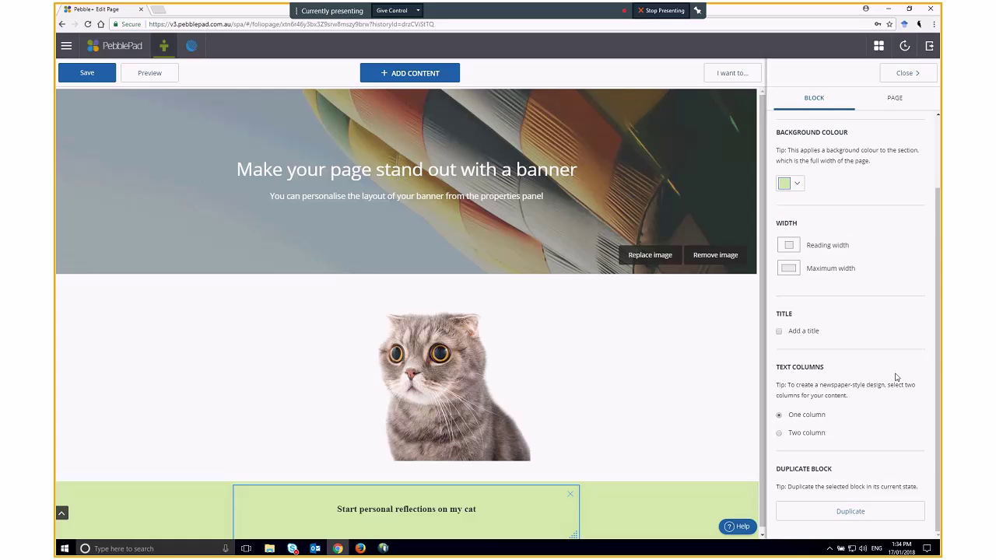
pyautogui.scroll(2, 896, 377)
# Switch the page layout from full width to Page style.
pyautogui.click(895, 98)
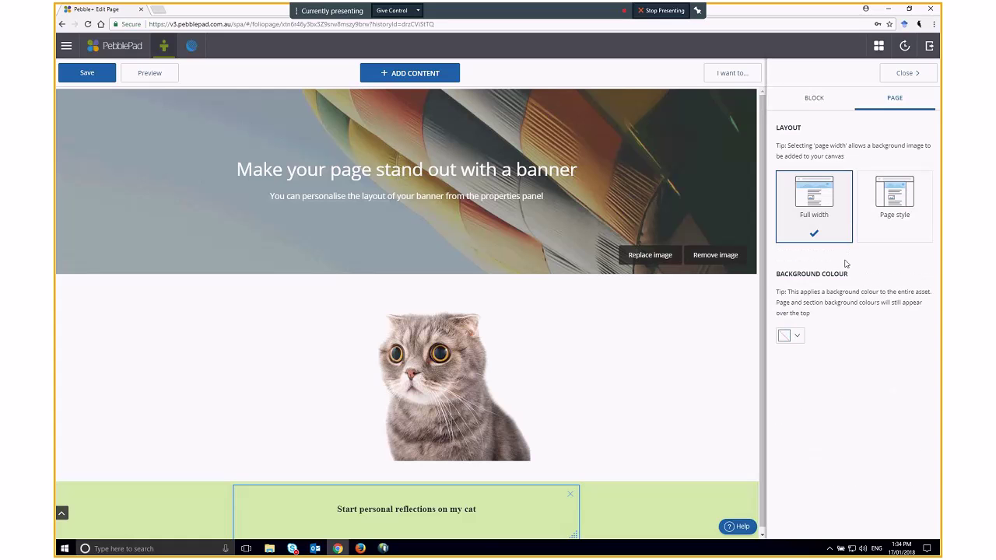
pyautogui.click(890, 229)
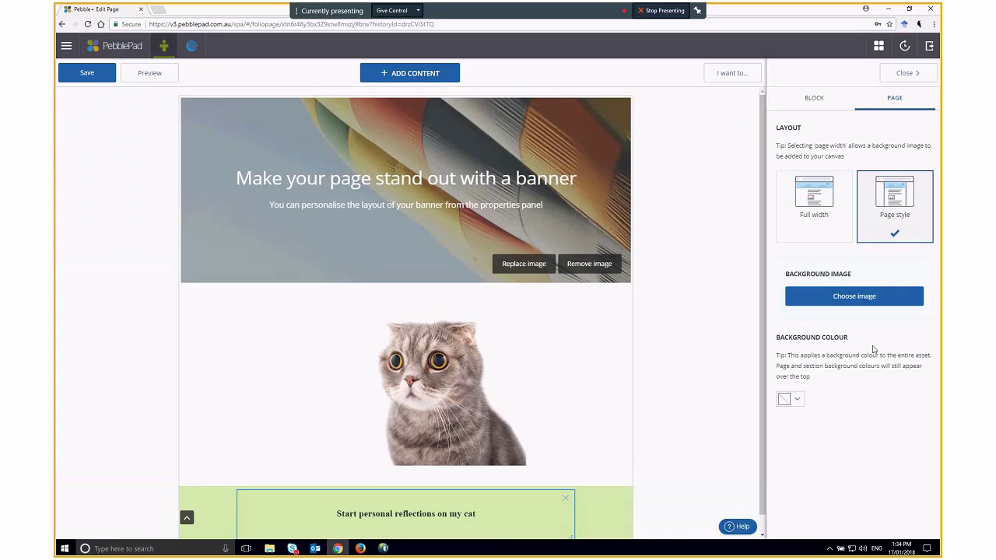
pyautogui.click(788, 230)
pyautogui.click(866, 225)
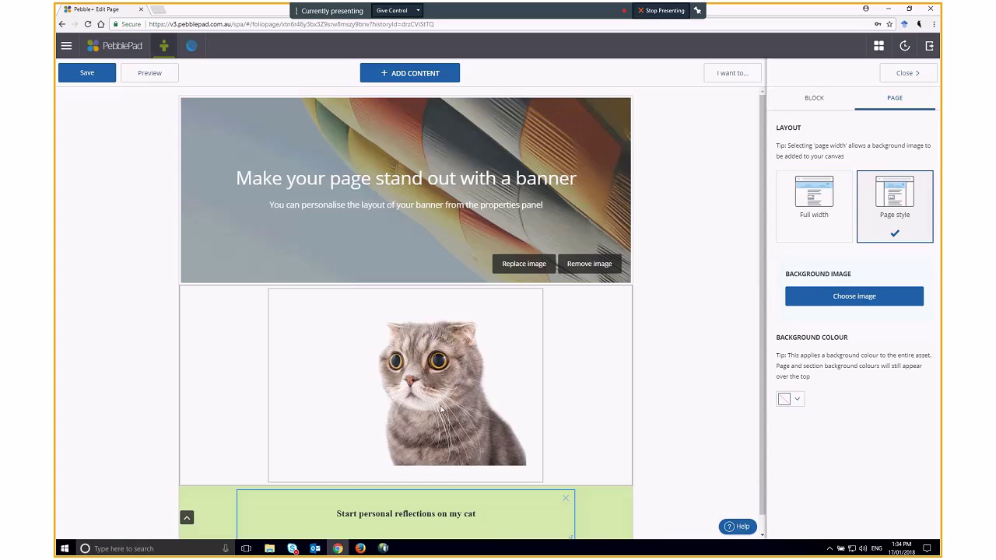
pyautogui.scroll(-1, 443, 404)
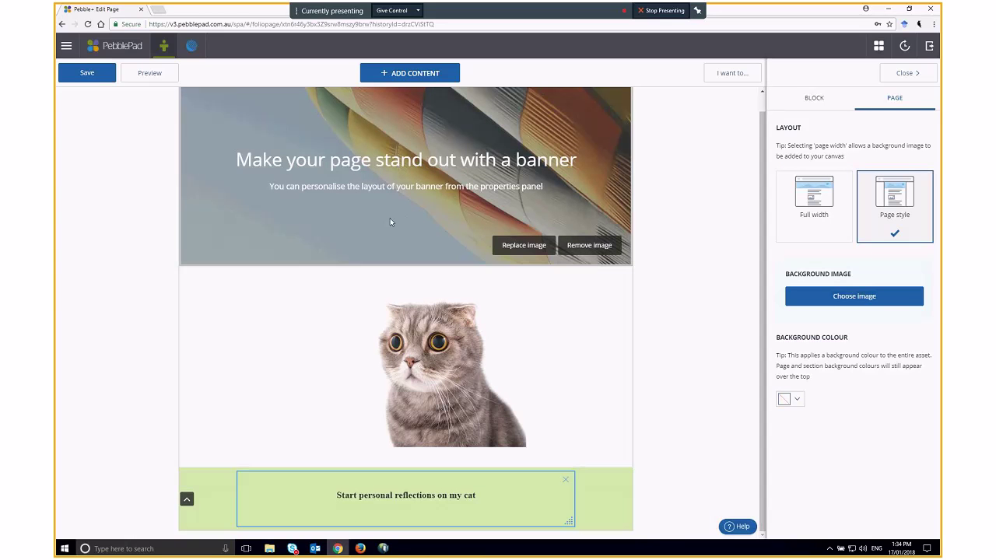
# Save the page, preview it as a viewer would see it, and return to editing.
pyautogui.click(108, 73)
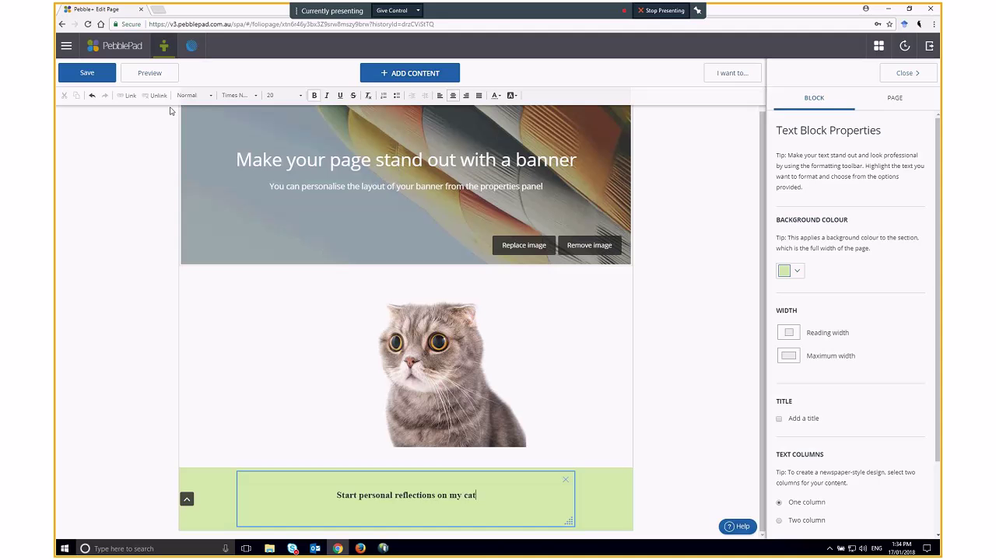
pyautogui.click(149, 73)
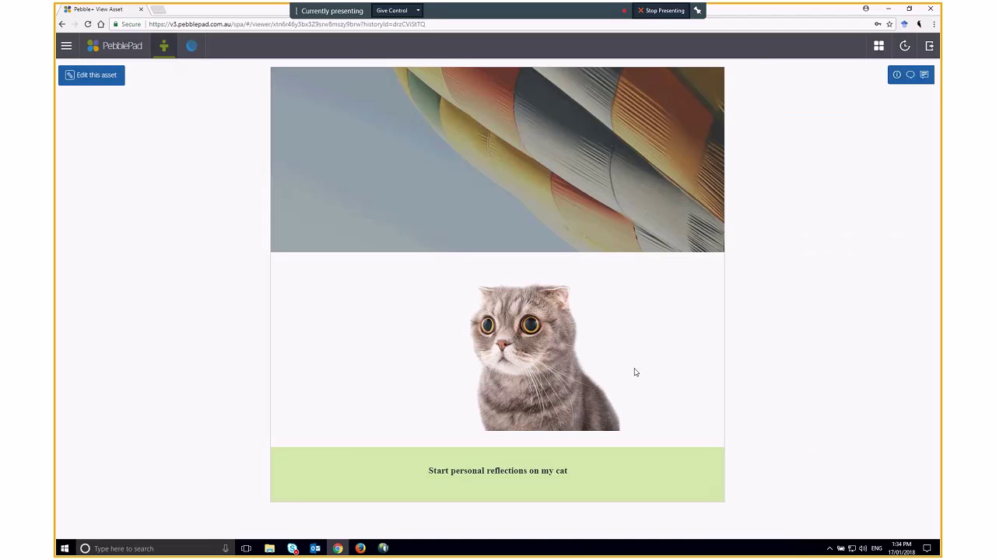
pyautogui.click(107, 84)
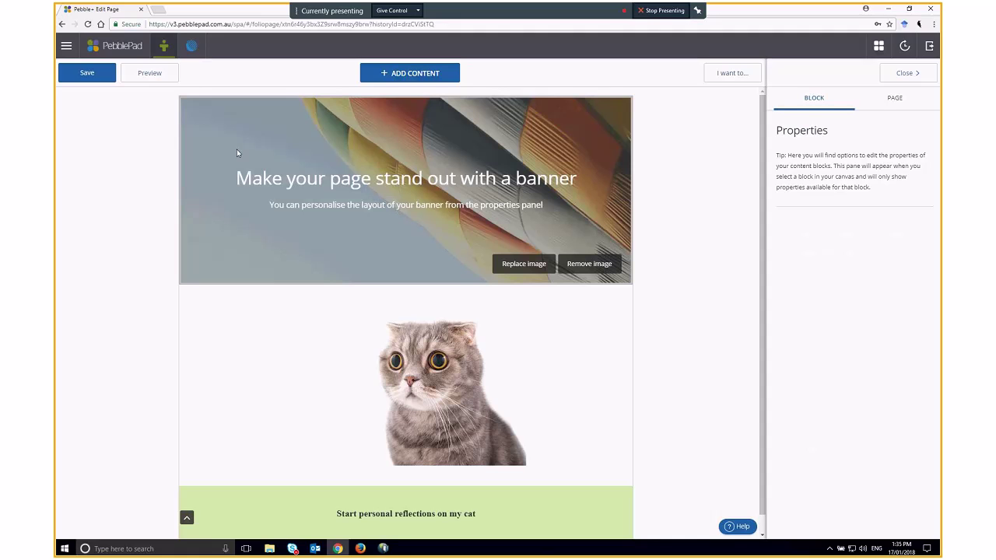
pyautogui.scroll(-1, 273, 425)
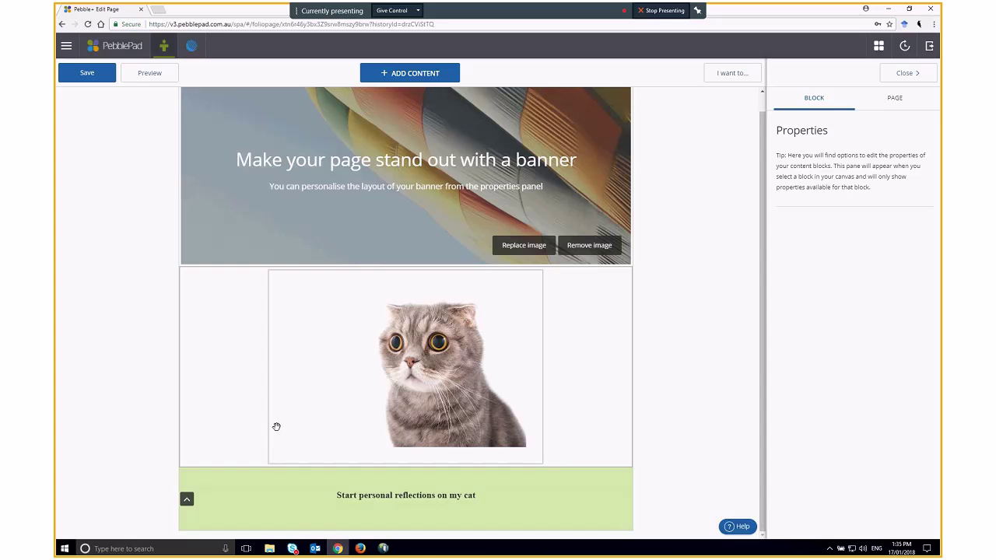
pyautogui.click(396, 498)
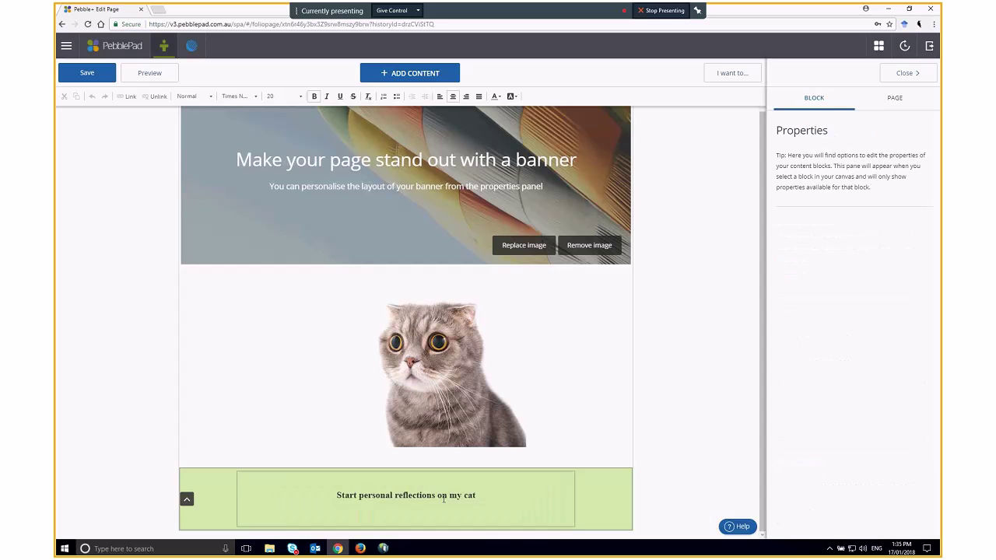
pyautogui.moveTo(438, 495); pyautogui.dragTo(396, 498)
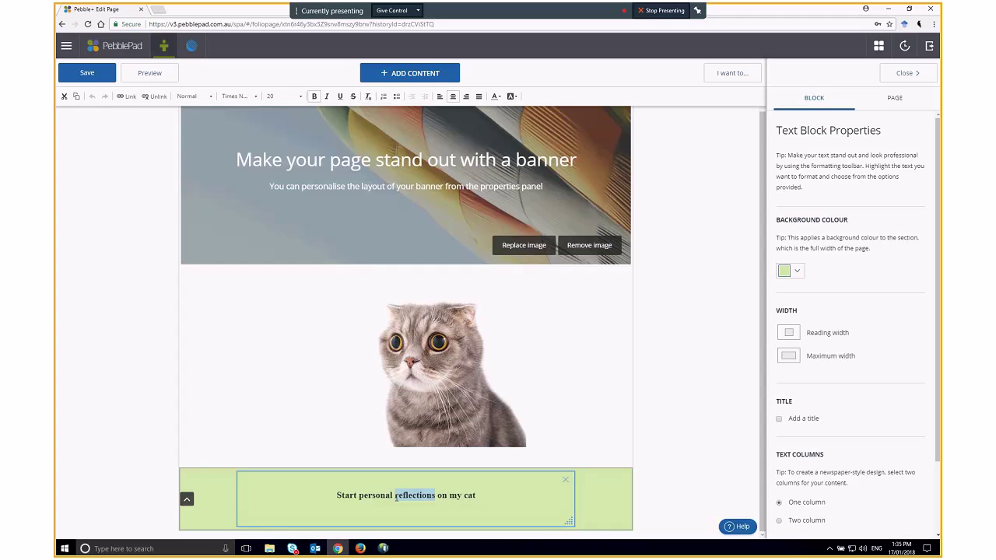
pyautogui.click(125, 97)
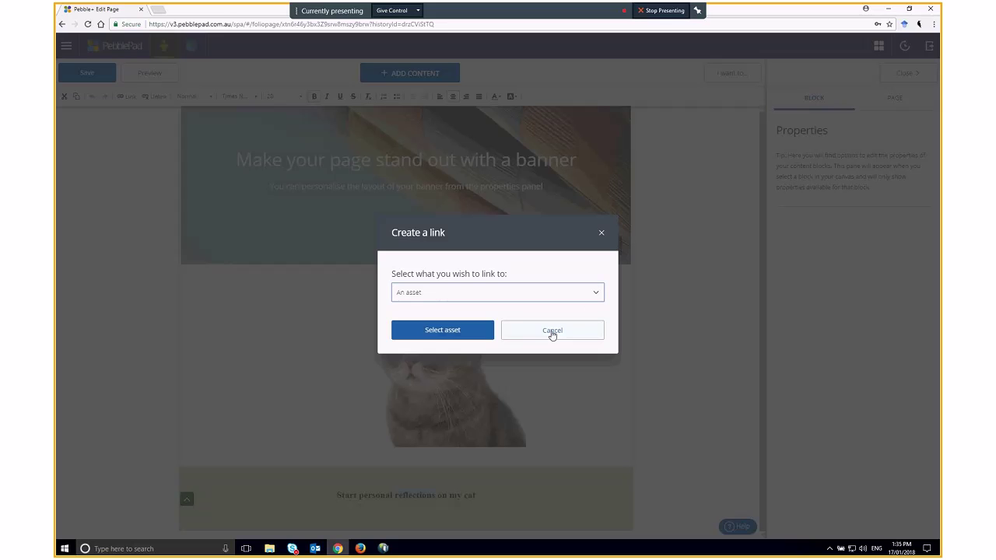
pyautogui.click(596, 293)
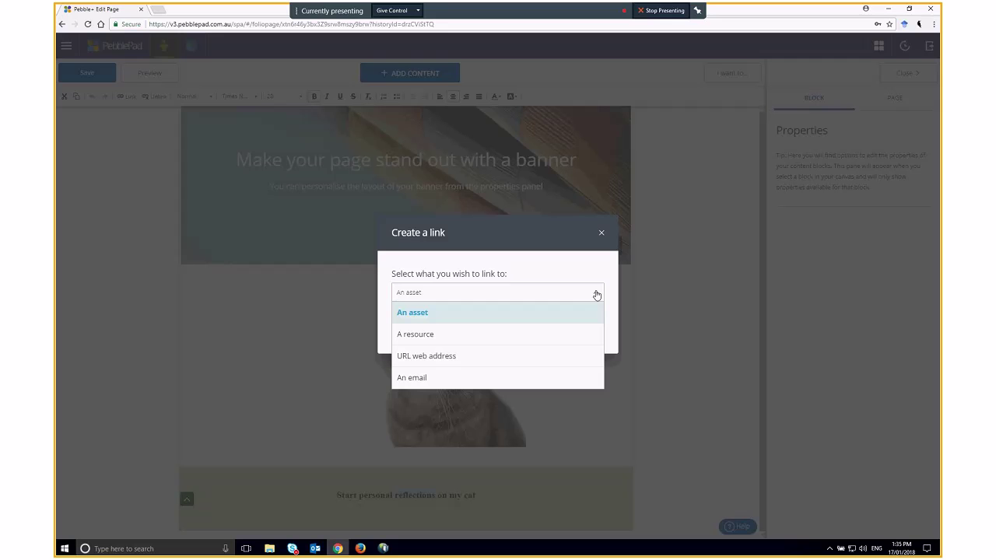
pyautogui.click(440, 356)
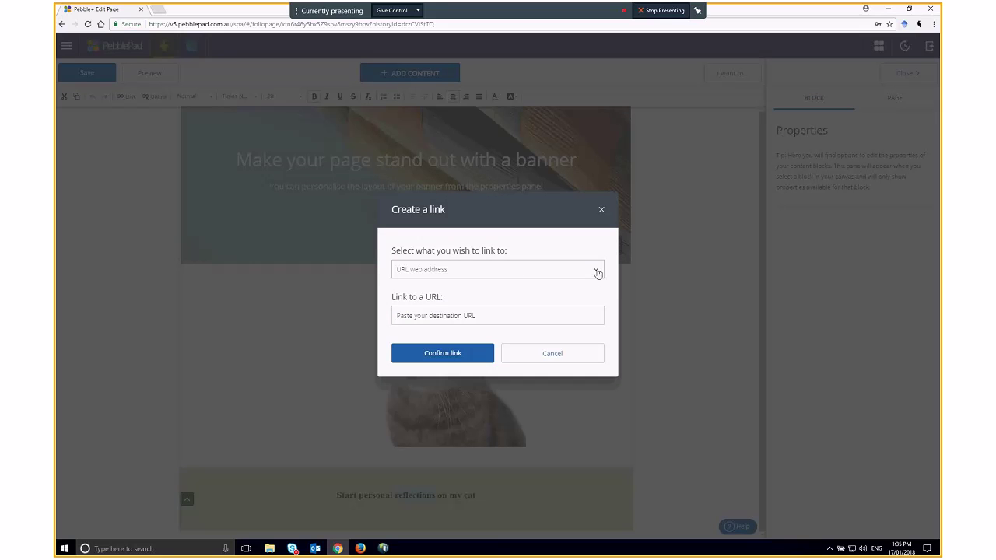
pyautogui.click(479, 315)
pyautogui.write('Http://mycat.com')
pyautogui.click(460, 352)
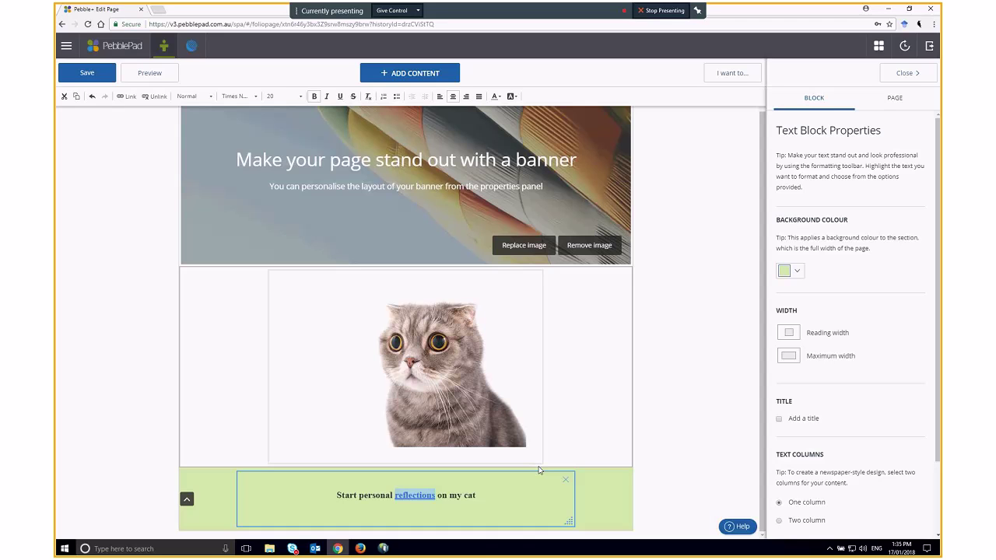
# Compare the page-level and block-level properties, including those of the cat image block.
pyautogui.click(577, 427)
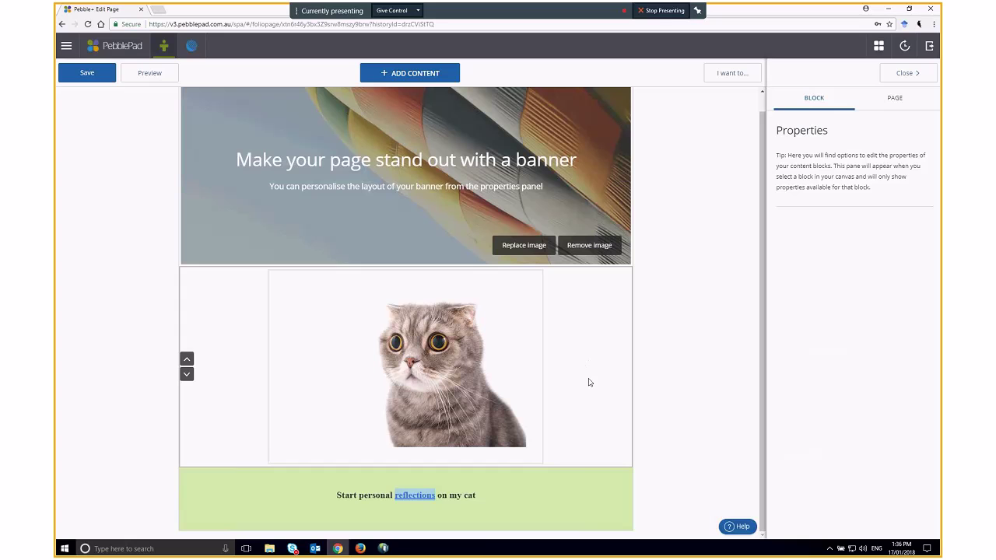
pyautogui.click(893, 99)
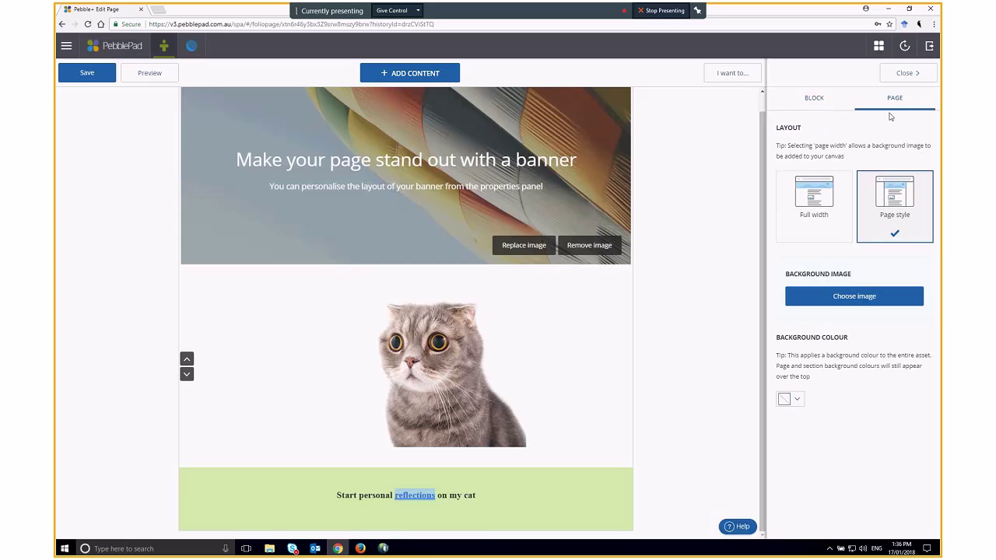
pyautogui.click(814, 98)
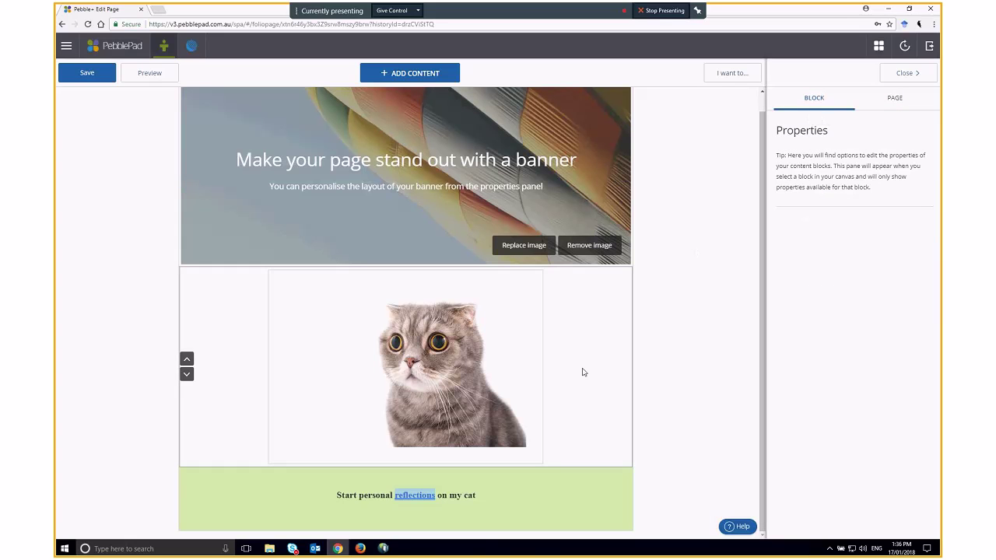
pyautogui.click(893, 98)
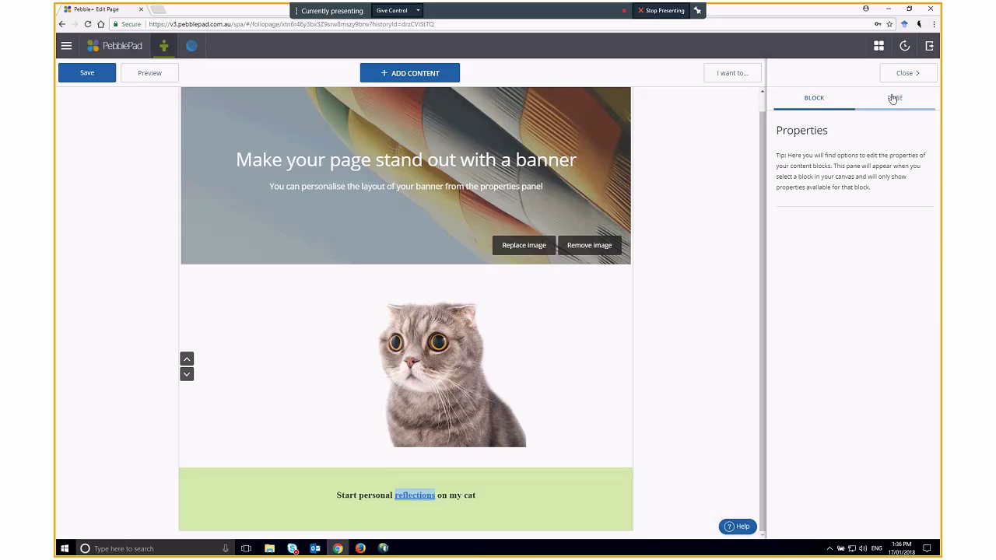
pyautogui.click(814, 99)
pyautogui.click(498, 404)
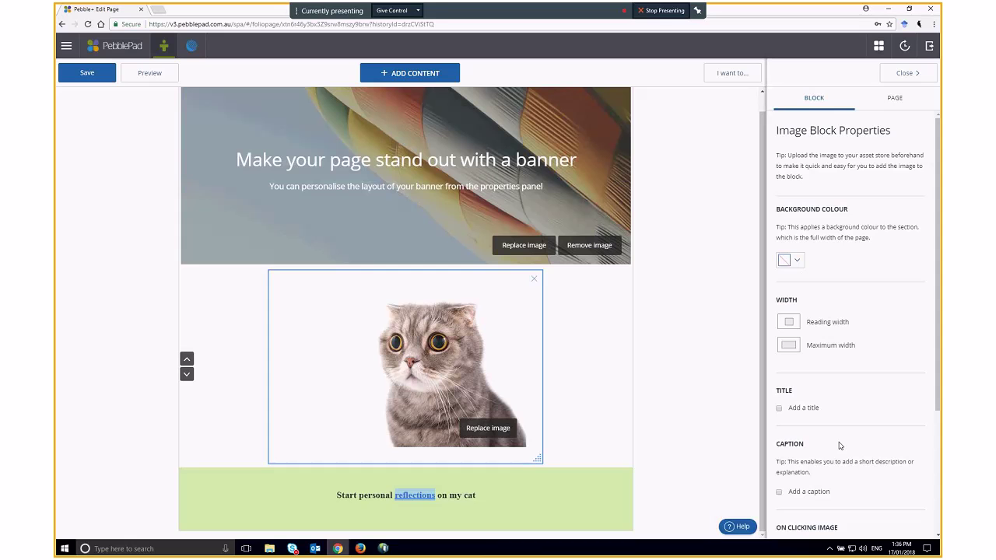
# Save the page and review which types of content block can be added to it.
pyautogui.click(87, 74)
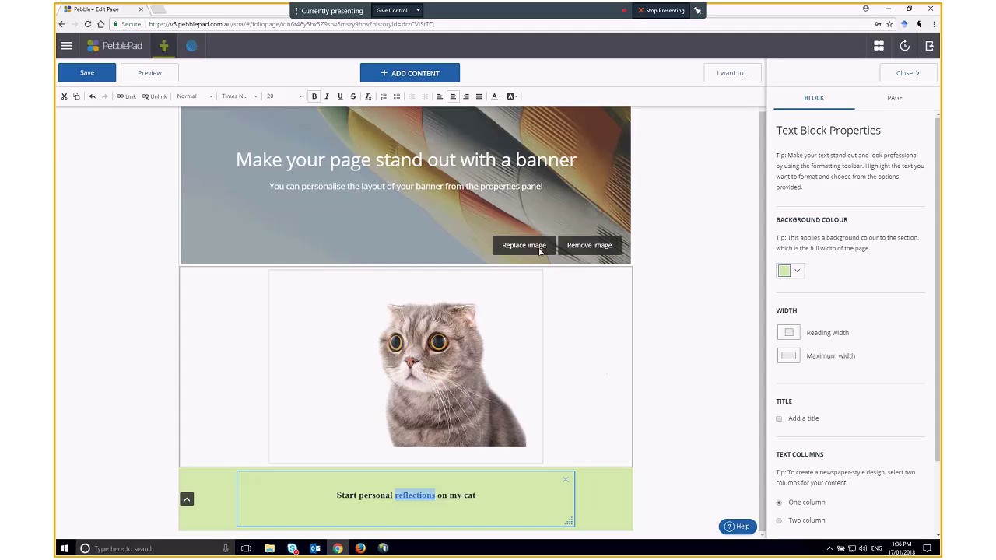
pyautogui.click(426, 74)
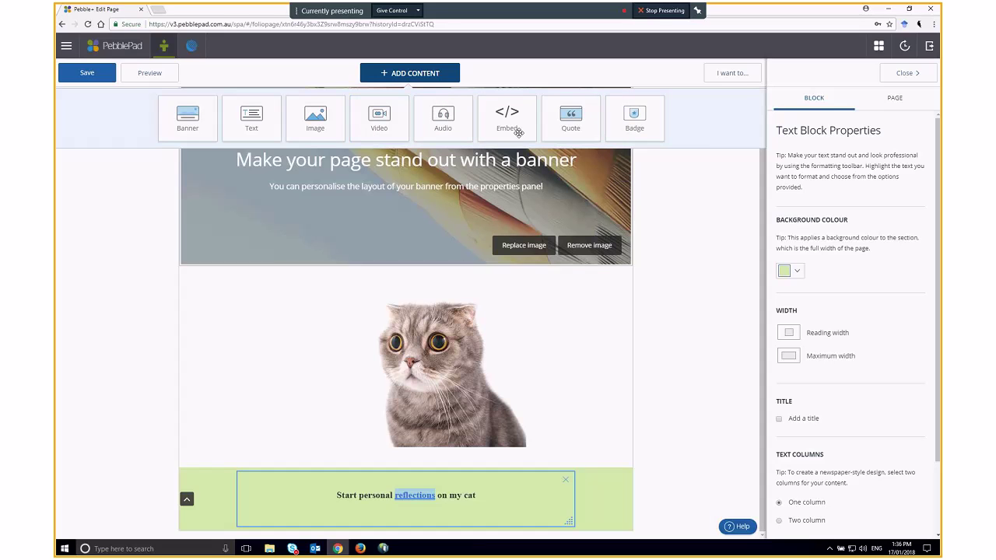
pyautogui.click(404, 76)
pyautogui.click(85, 72)
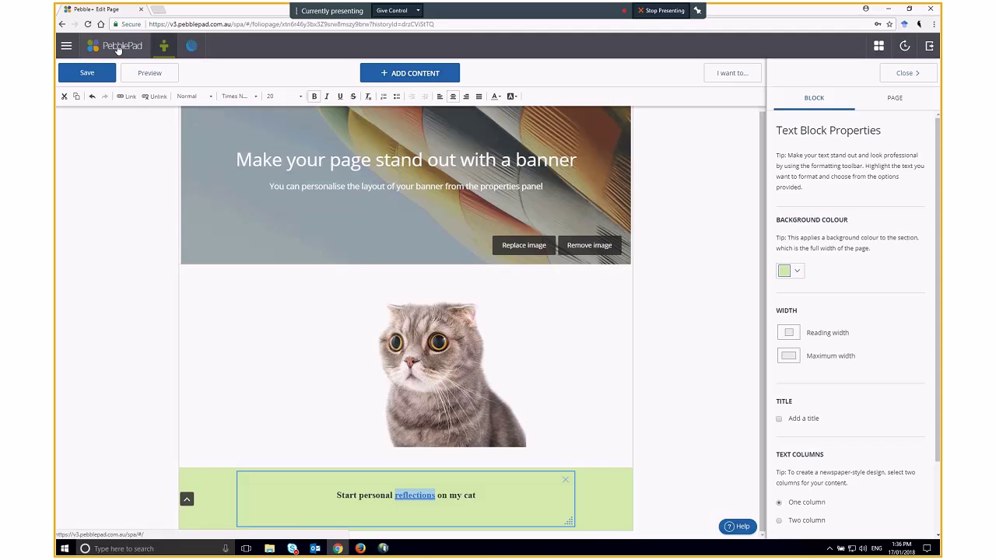
# Leave the editor and reopen "My personal reflection" first from the asset store, then from the last-worked-on list on the home page.
pyautogui.click(118, 48)
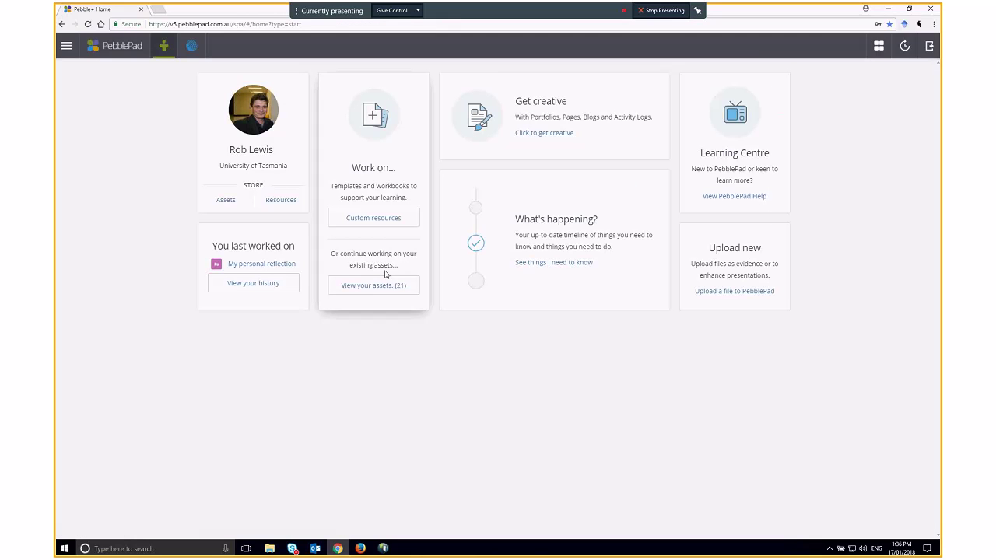
pyautogui.click(232, 208)
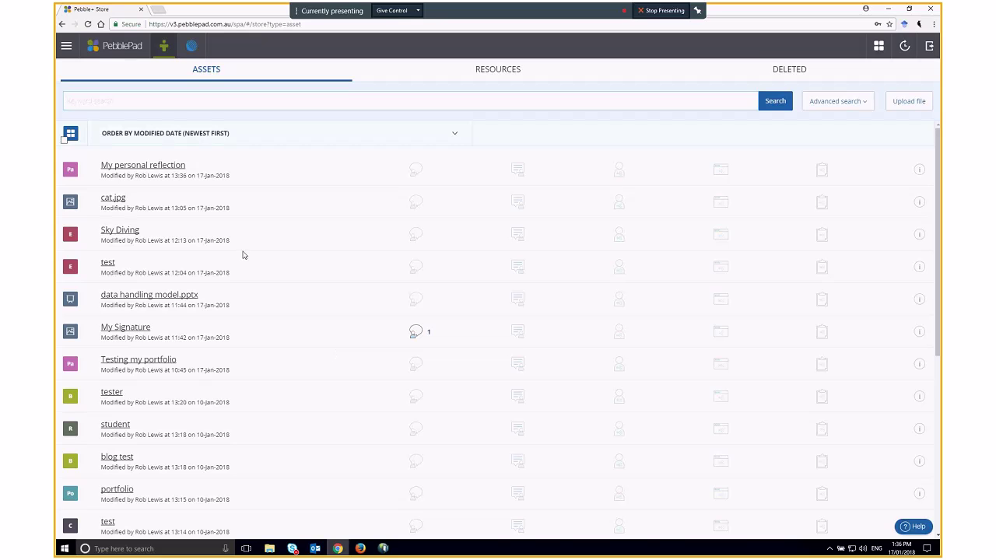
pyautogui.click(163, 170)
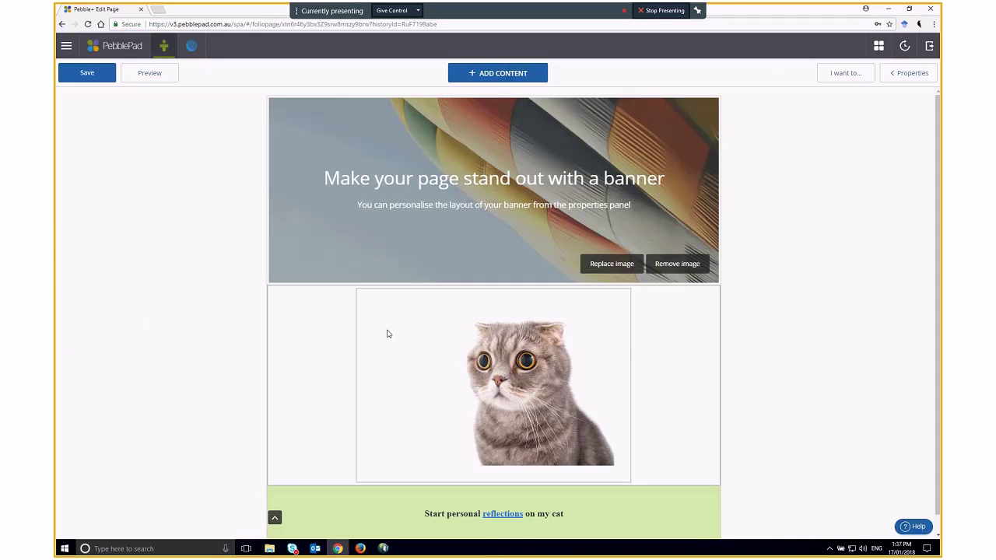
pyautogui.click(124, 45)
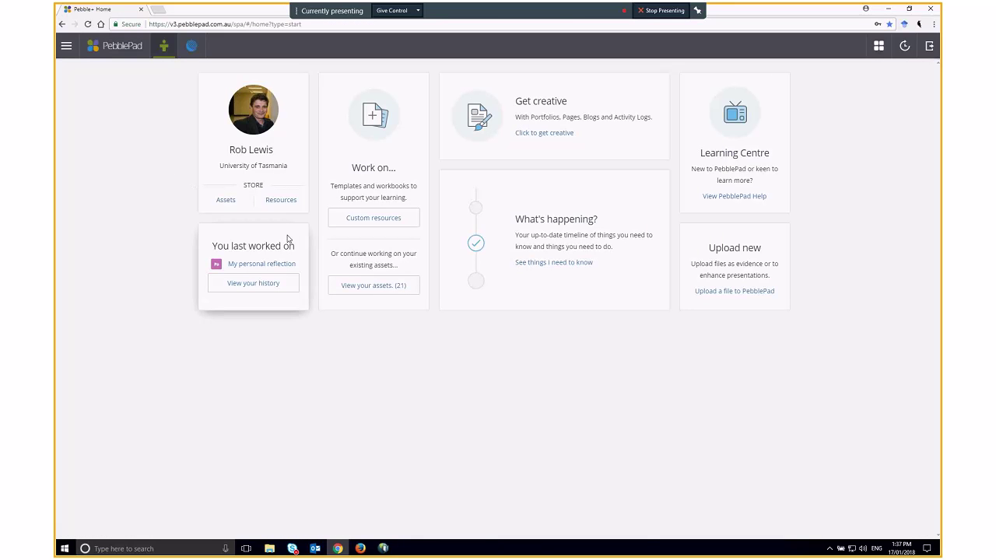
pyautogui.click(250, 265)
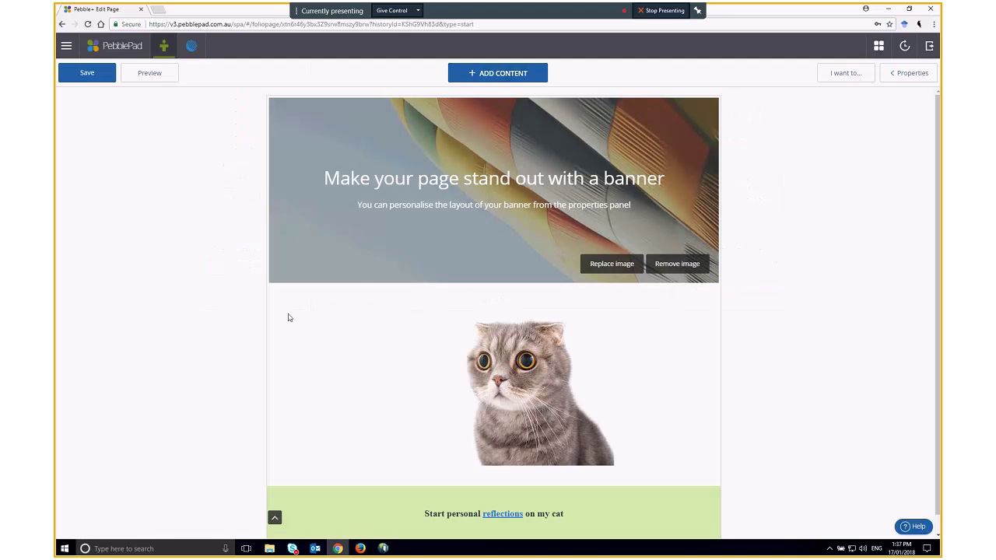
# Return to the asset store, select the "My personal reflection" page and open its asset information.
pyautogui.click(124, 45)
pyautogui.click(226, 200)
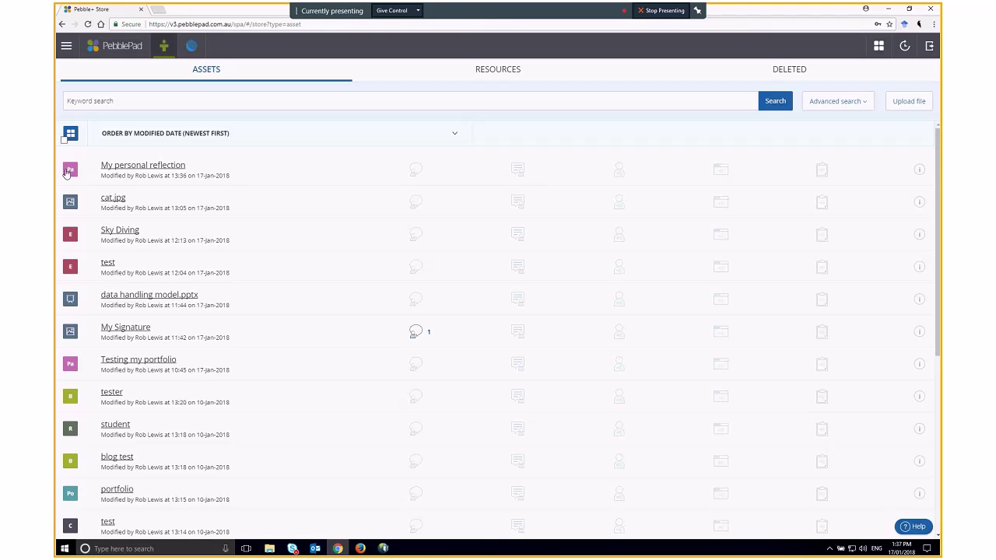
pyautogui.click(70, 169)
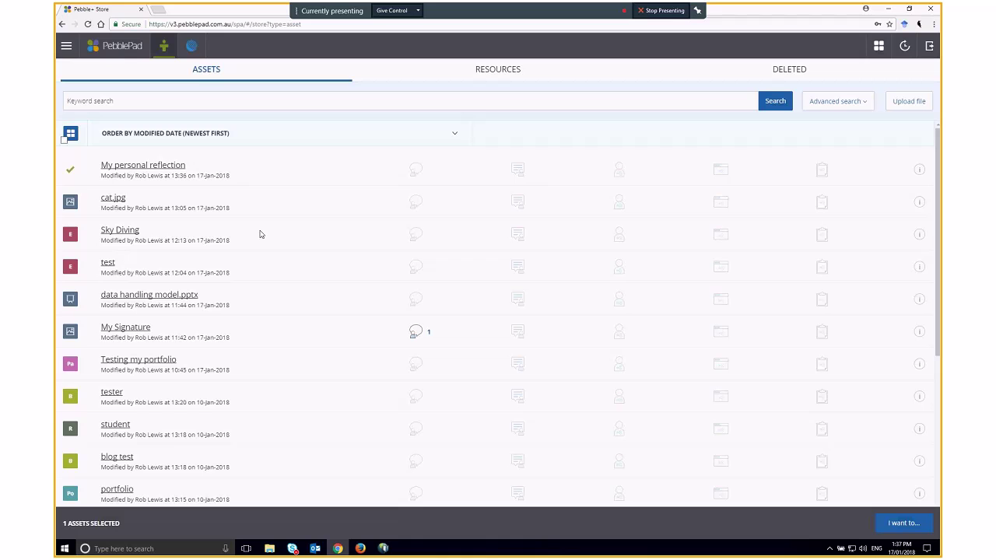
pyautogui.click(617, 172)
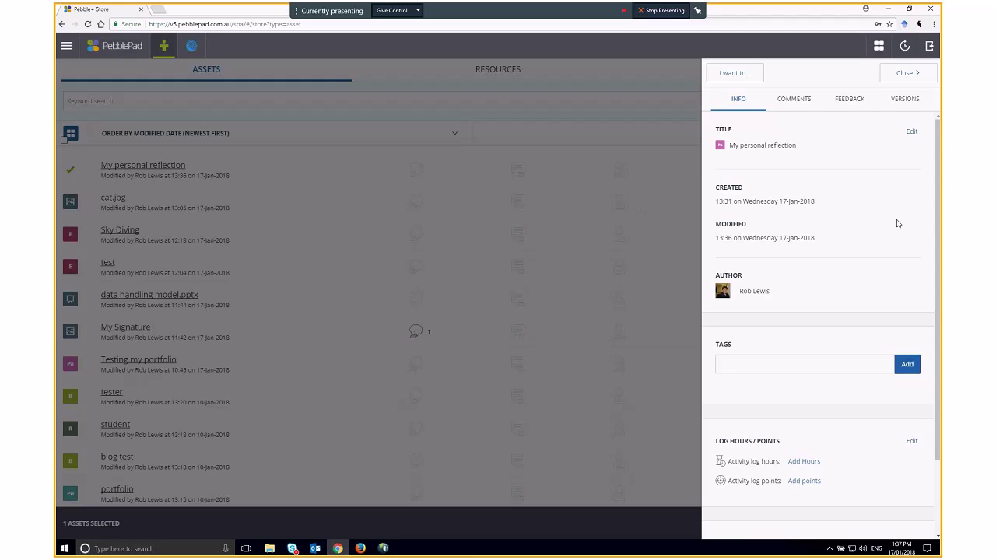
# Review the sharing options for "My personal reflection", including the workspaces available for assessment, then cancel sharing and close the asset information.
pyautogui.click(735, 77)
pyautogui.click(737, 112)
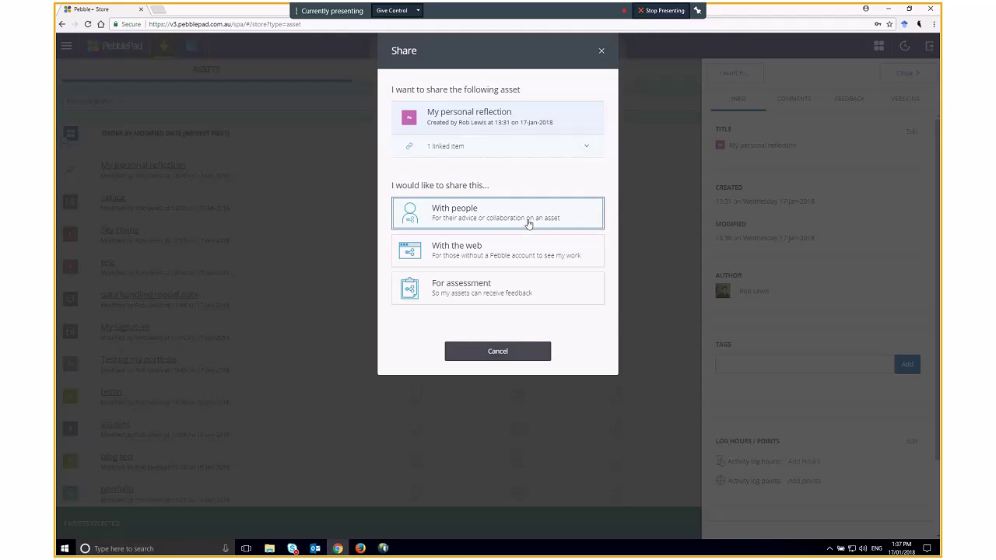
pyautogui.click(484, 296)
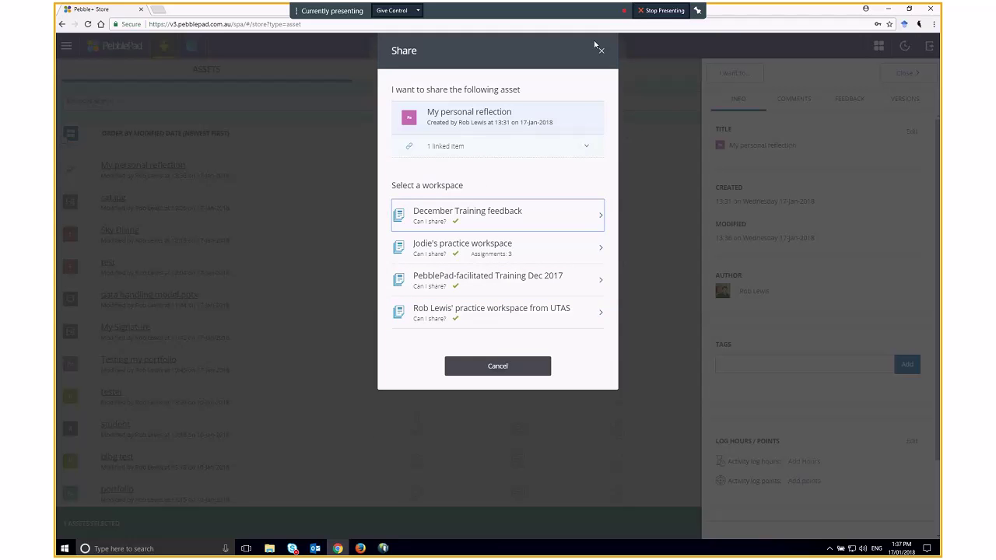
pyautogui.click(489, 371)
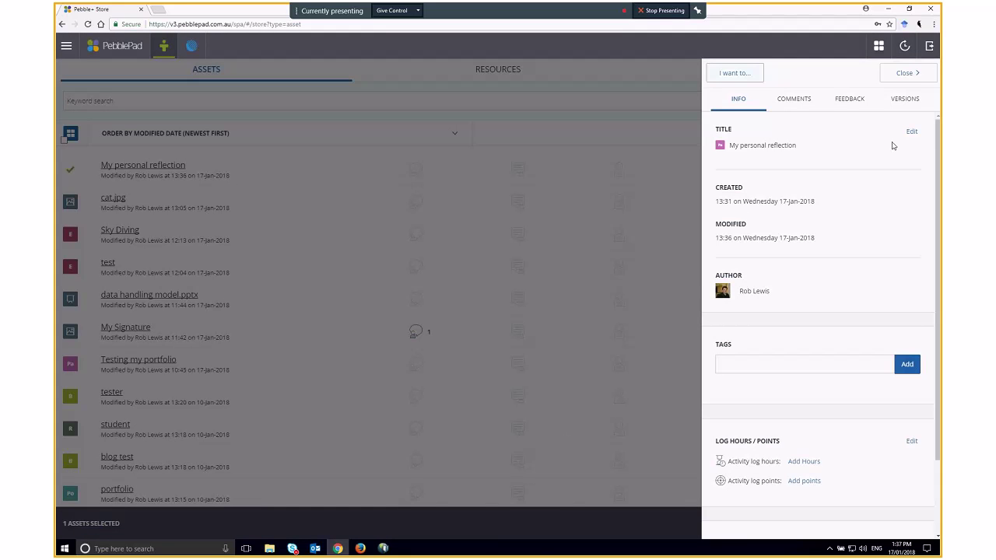
pyautogui.click(906, 72)
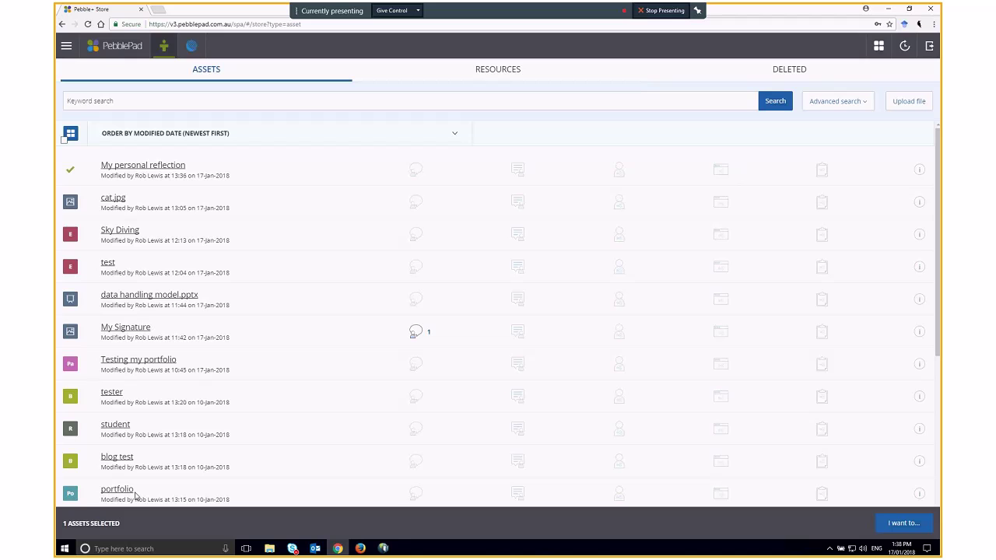
# Add "Testing my portfolio" to the selected assets, look further down the asset list and return to the home page.
pyautogui.click(74, 367)
pyautogui.scroll(-1, 431, 416)
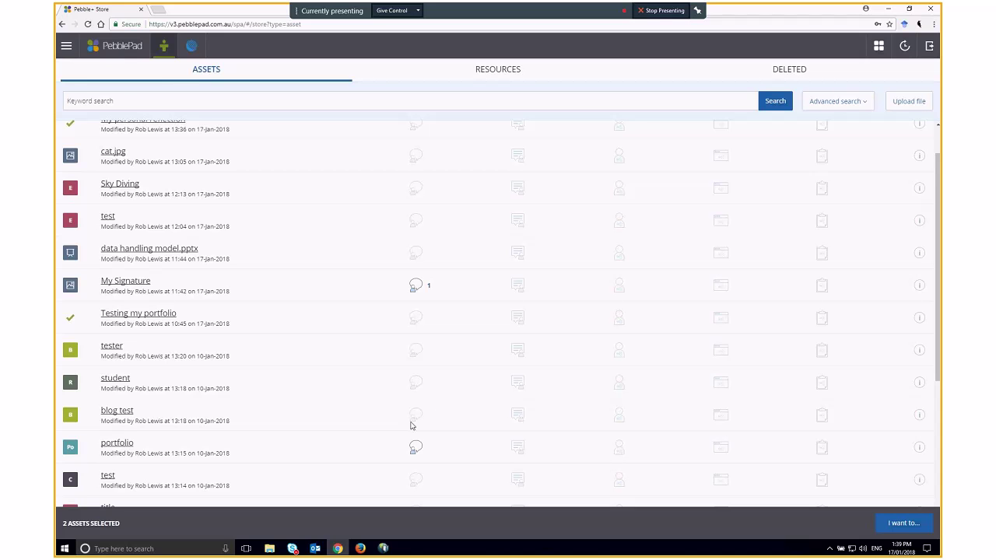
pyautogui.click(115, 46)
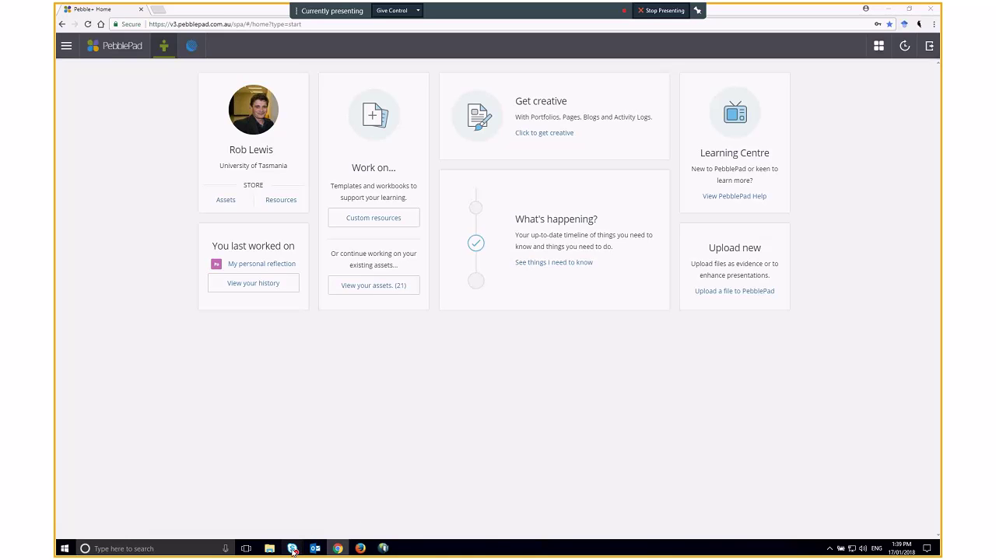
# Switch to the Skype for Business conversation window.
pyautogui.moveTo(305, 542)
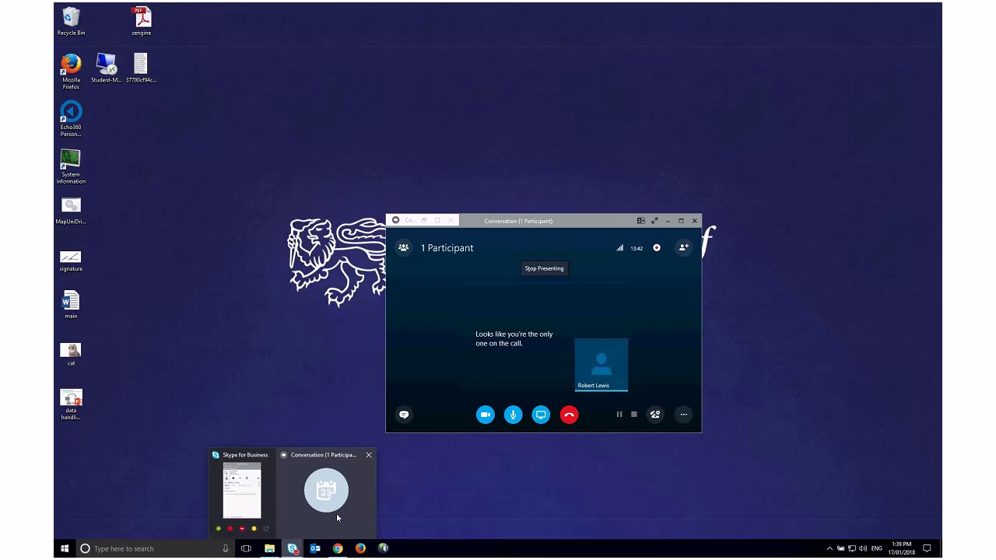
pyautogui.click(336, 512)
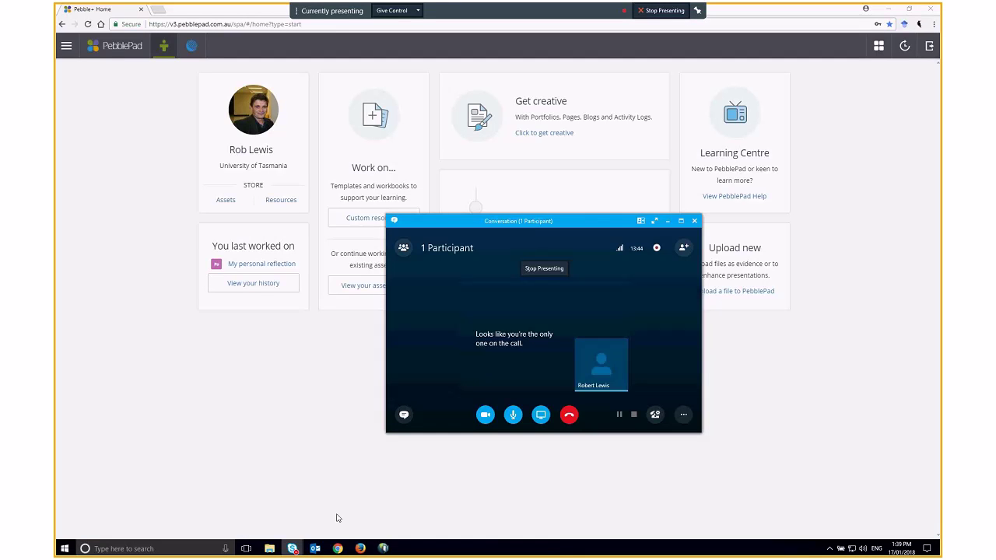